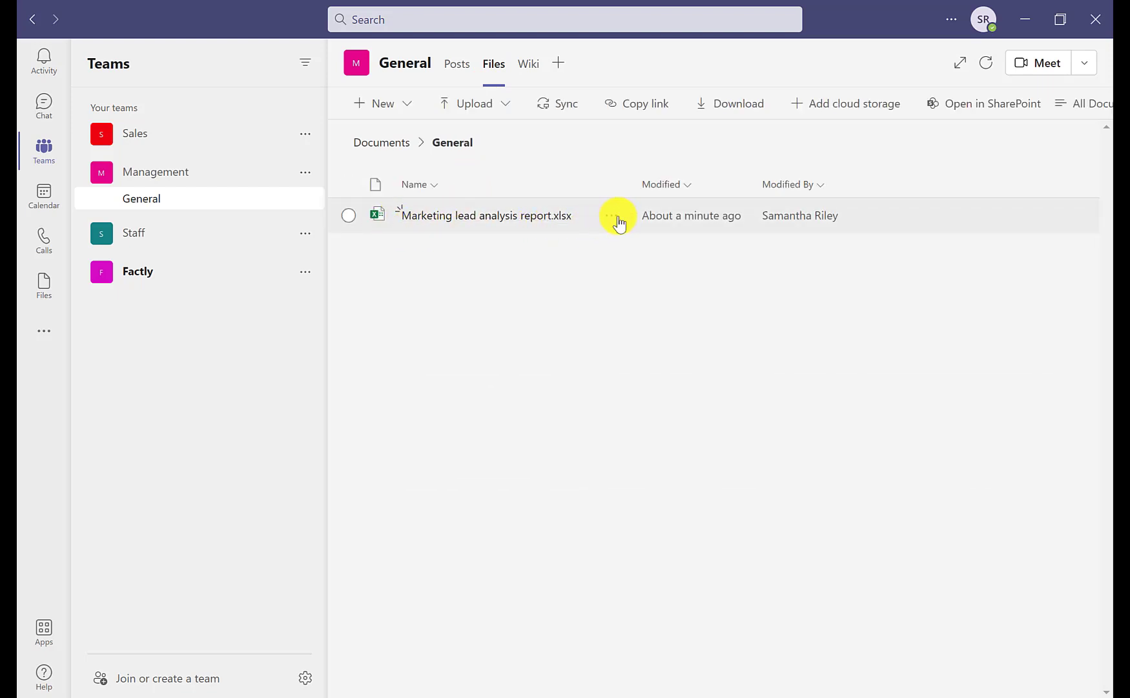
Step: Turn Marketing lead analysis report.xlsx into a Management General channel tab, then view the channel's posts
left_click(618, 220)
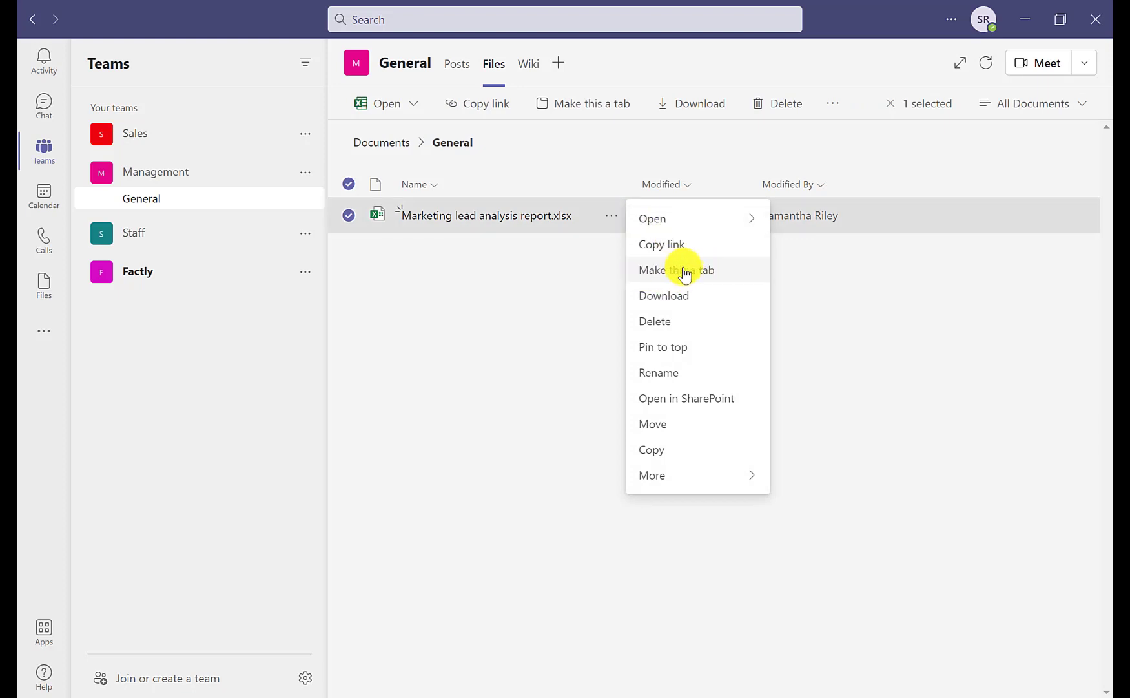
left_click(710, 279)
left_click(459, 68)
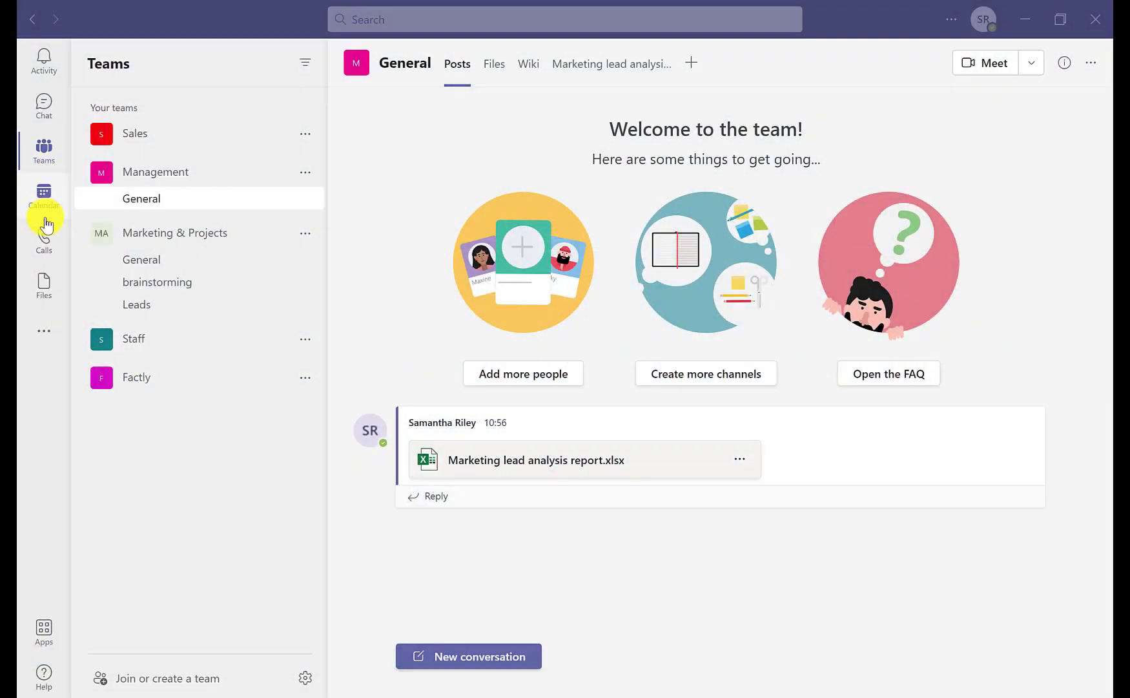
Step: Open Files and sort the recent files by type, then by name, each both ways
left_click(45, 284)
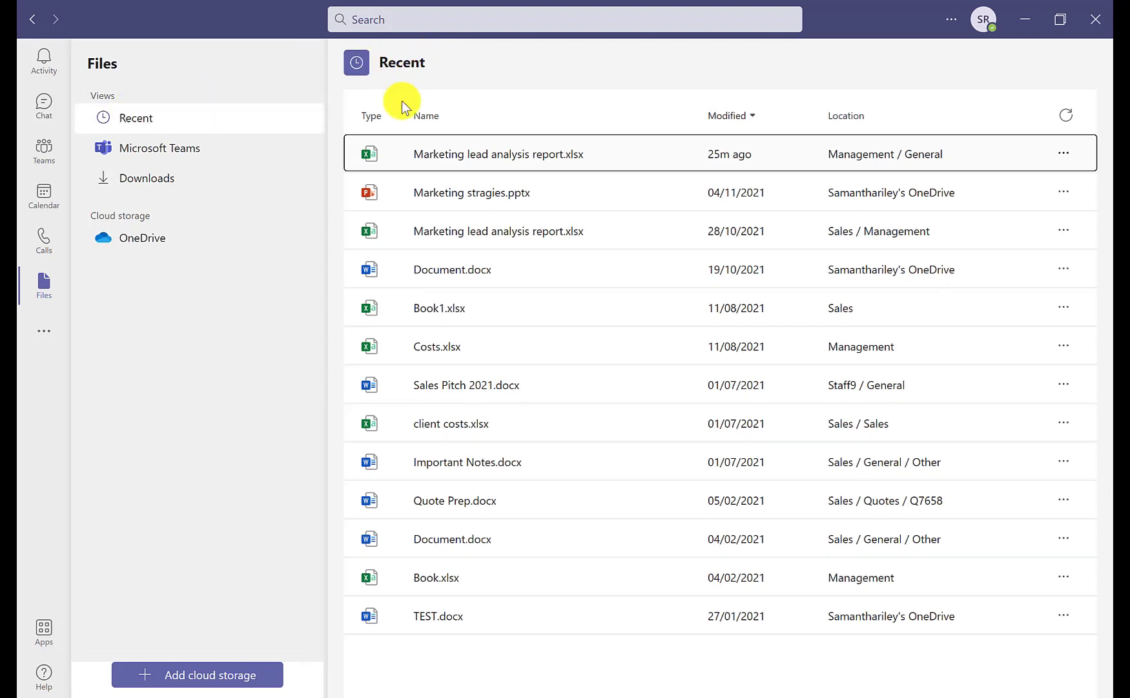
left_click(373, 116)
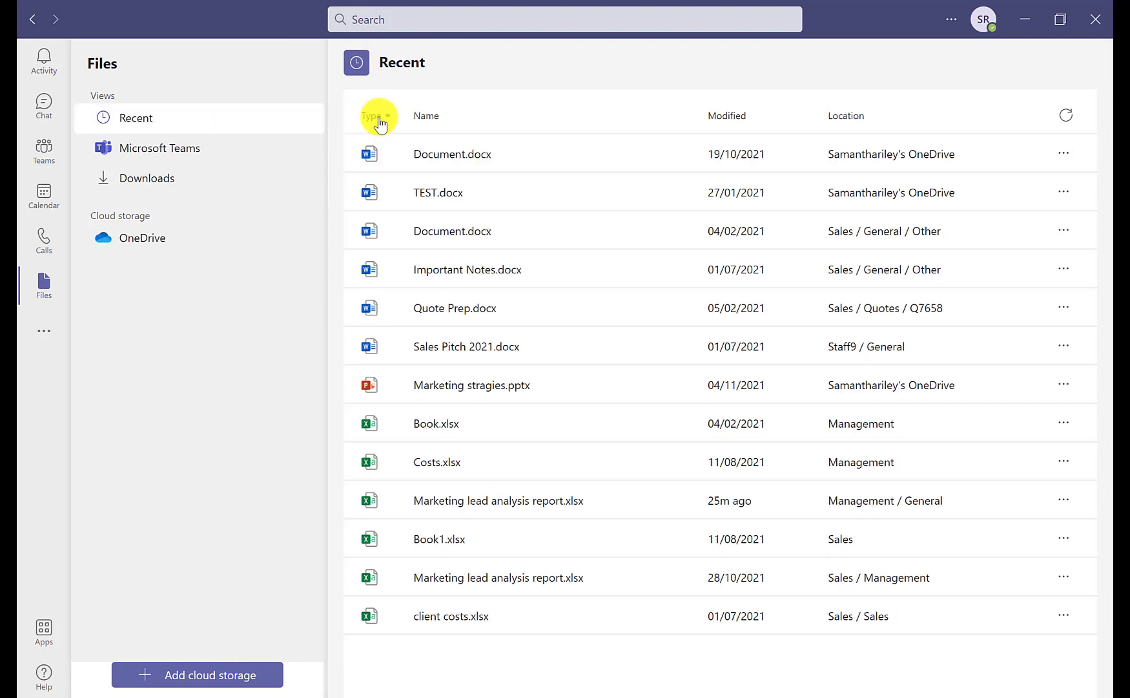
left_click(378, 119)
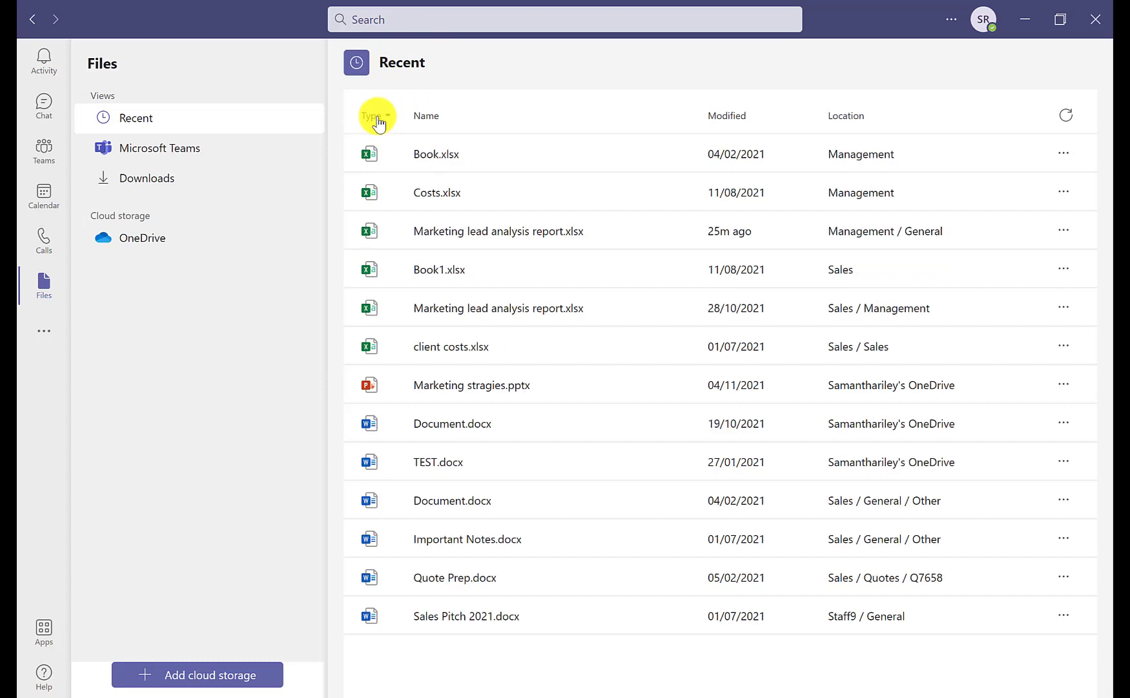
left_click(427, 119)
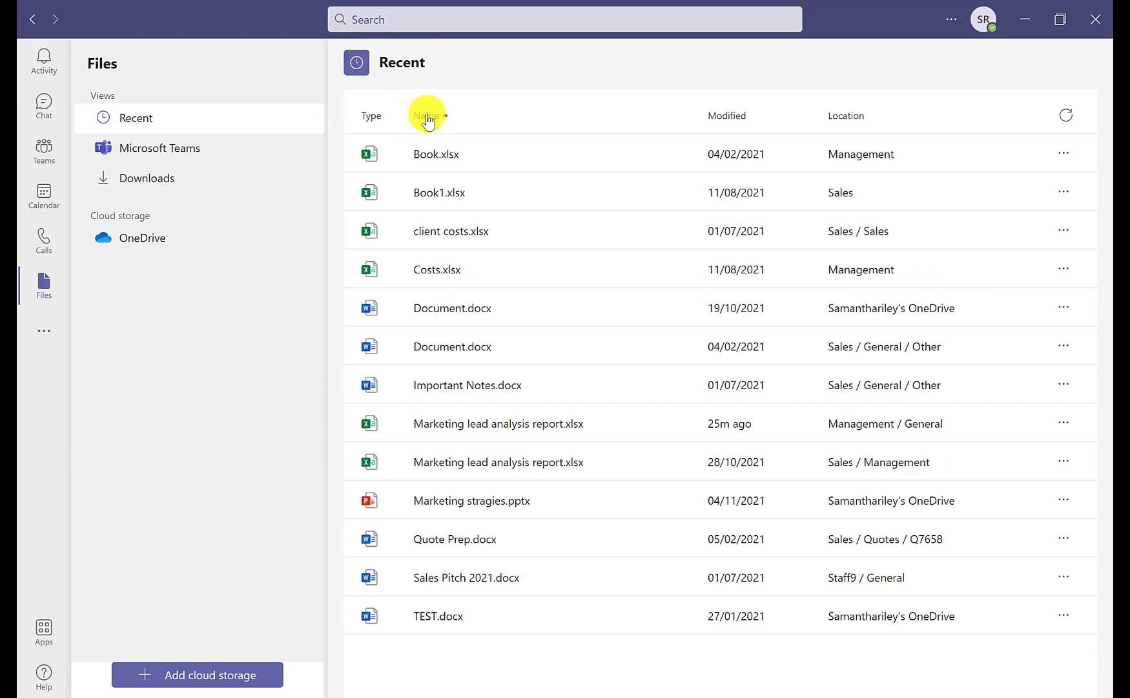
left_click(428, 119)
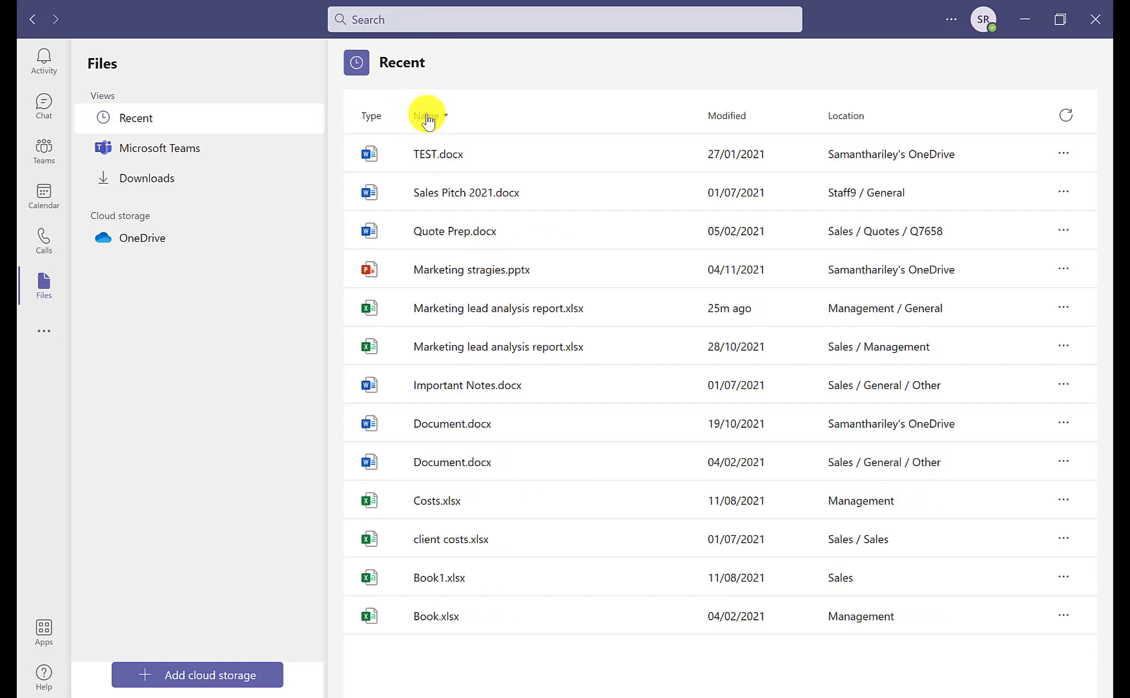
Step: Sort recent files by modified date and location, then sort Microsoft Teams files by modifier
left_click(728, 118)
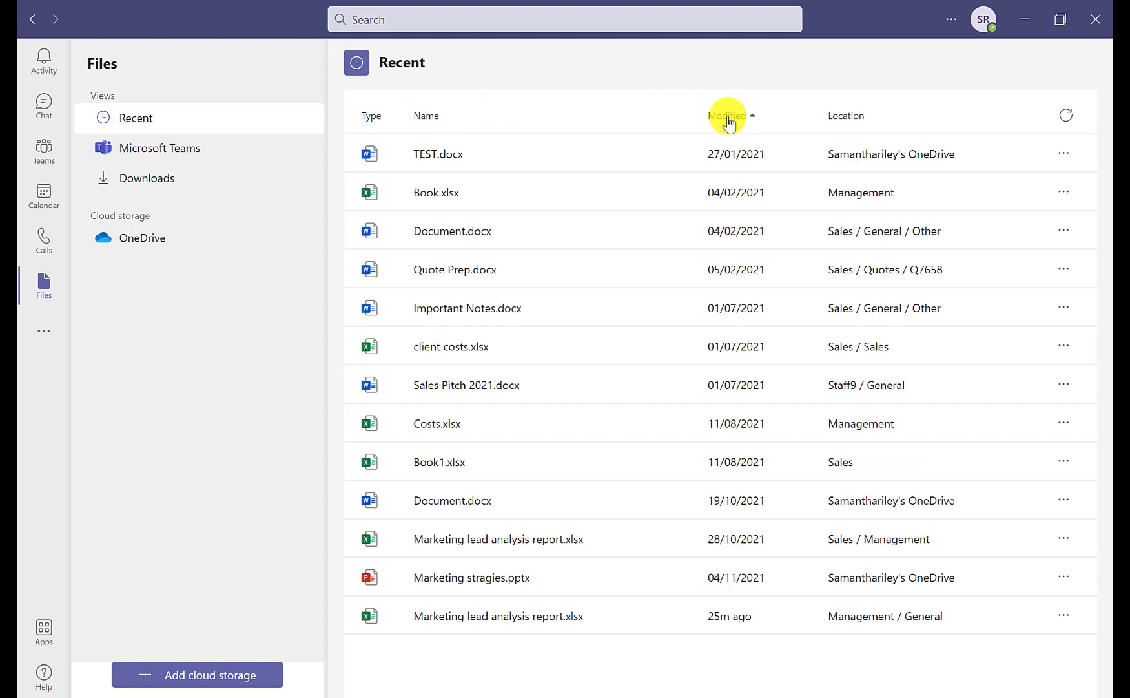
left_click(728, 119)
left_click(848, 121)
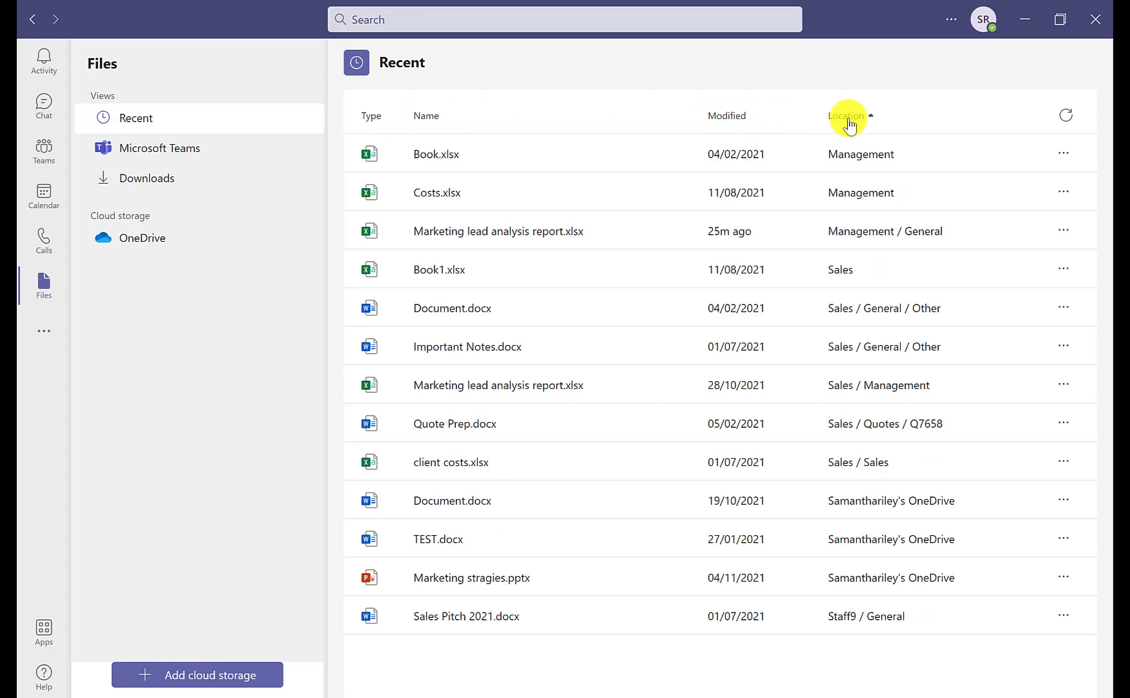
left_click(848, 123)
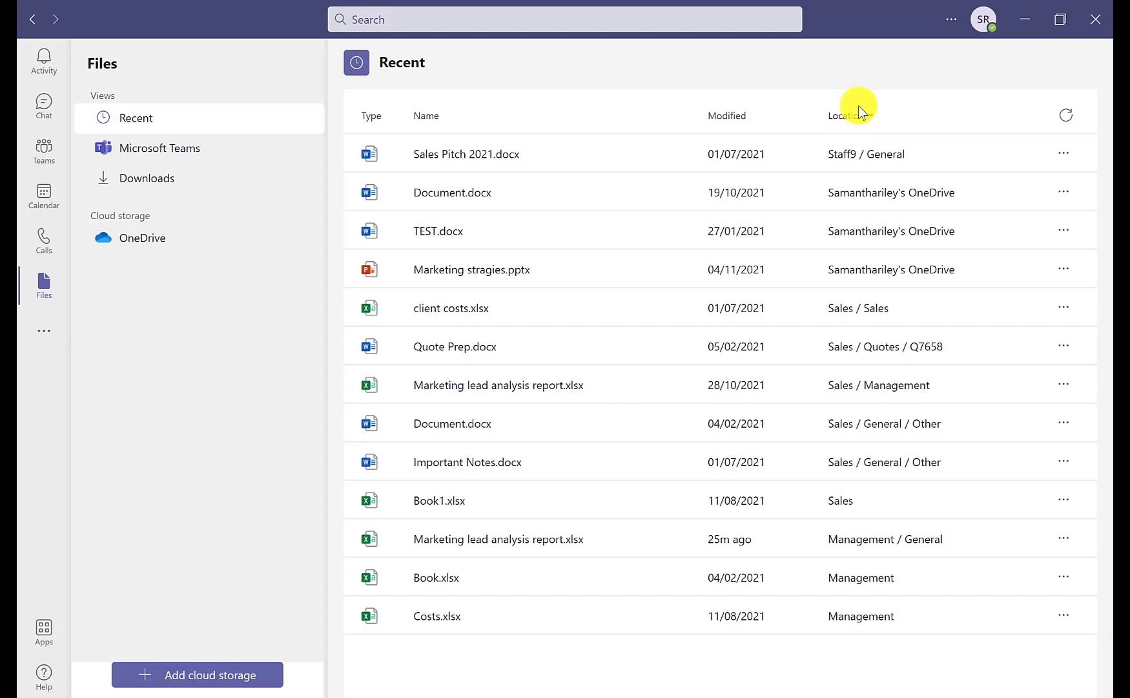
left_click(222, 153)
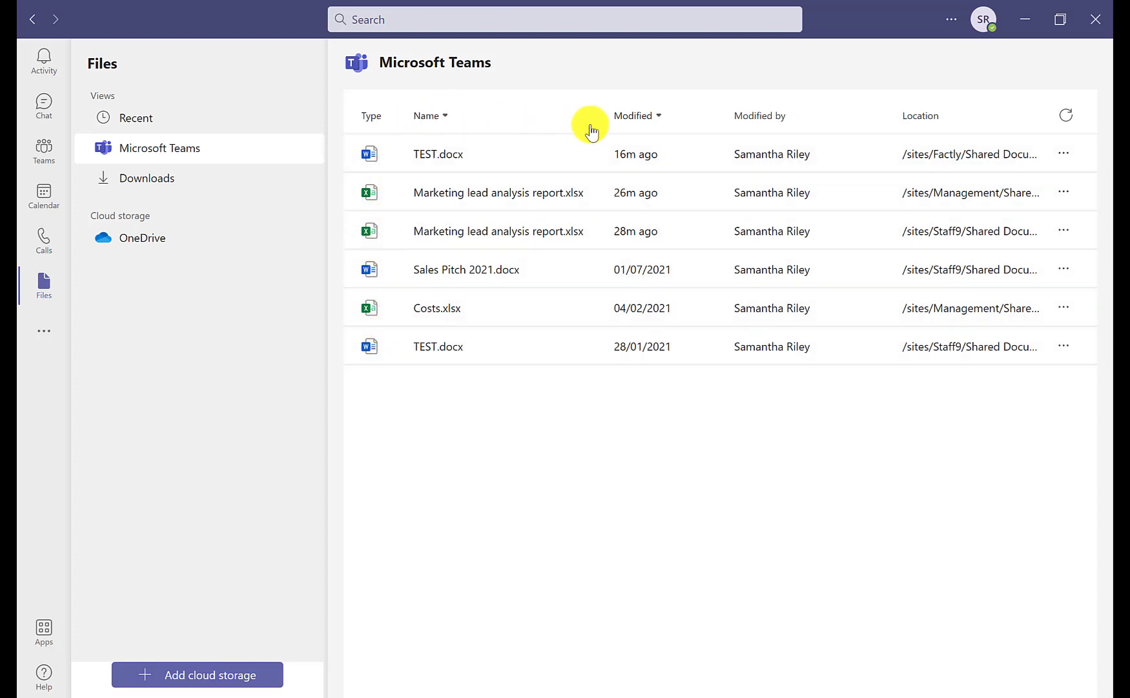
left_click(781, 119)
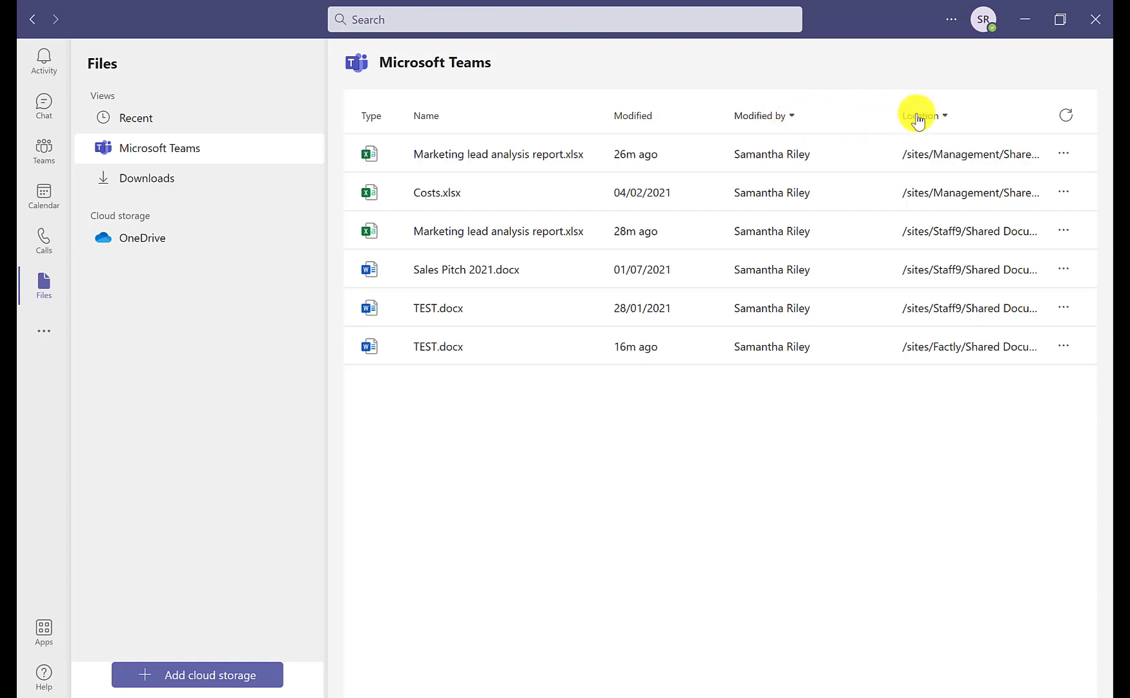
Step: From Downloads, open OneDrive, switch it to Compact List then Tiles, and check the cloud storage options
left_click(179, 194)
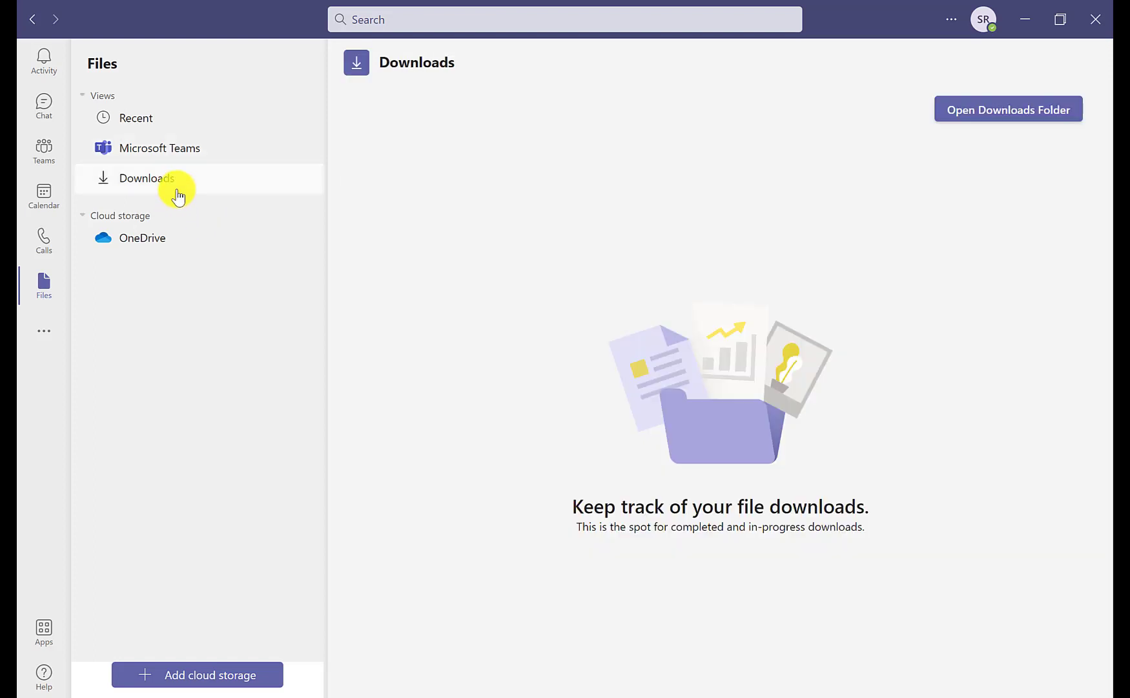
left_click(143, 251)
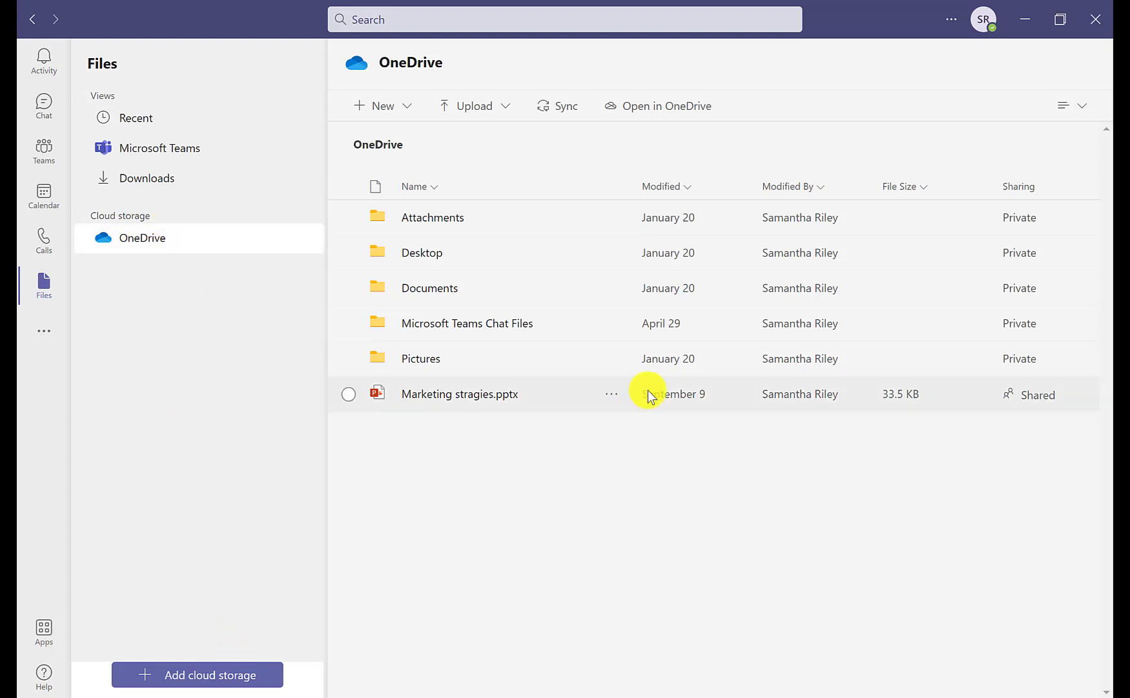
left_click(1075, 110)
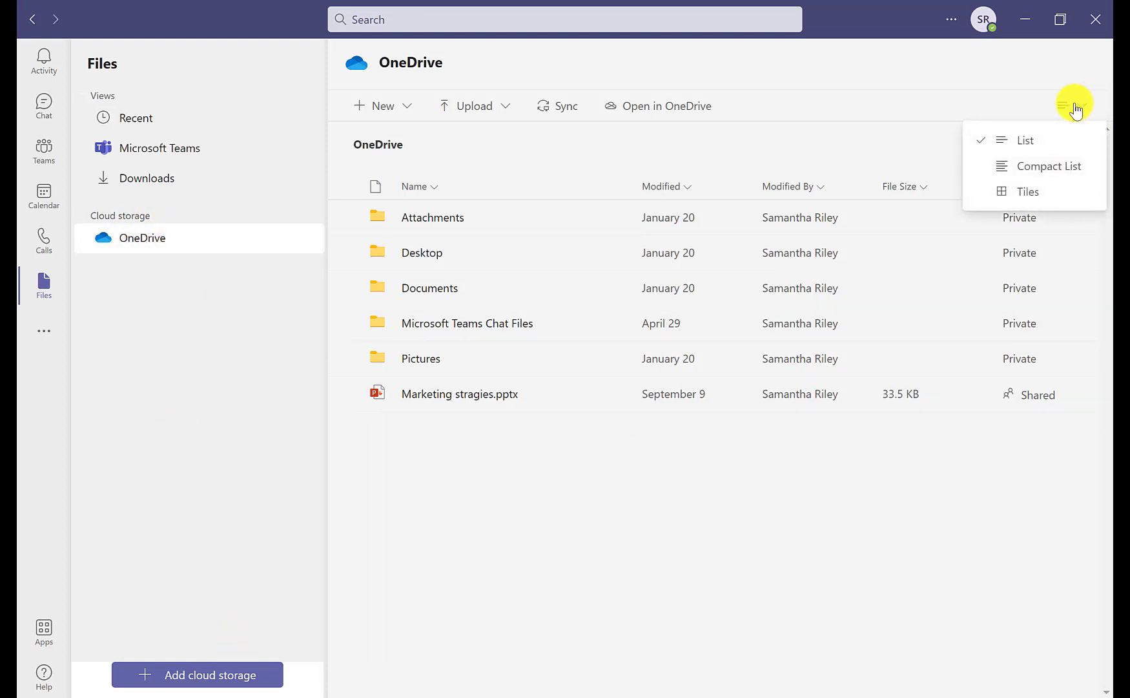
left_click(1040, 170)
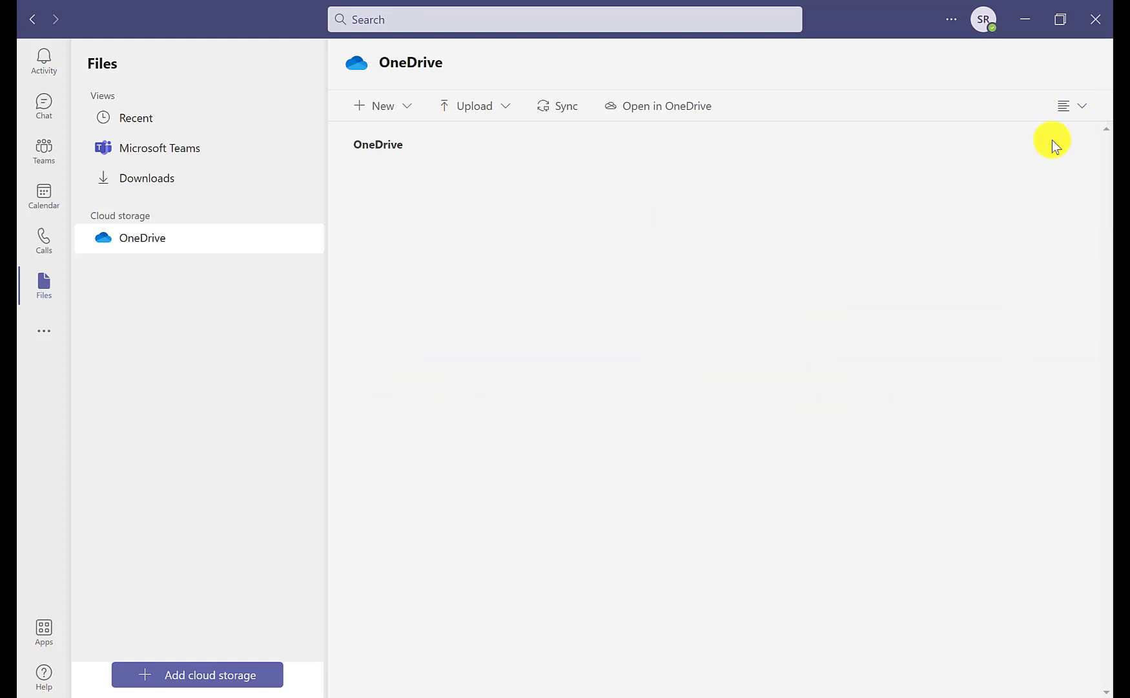
left_click(1067, 111)
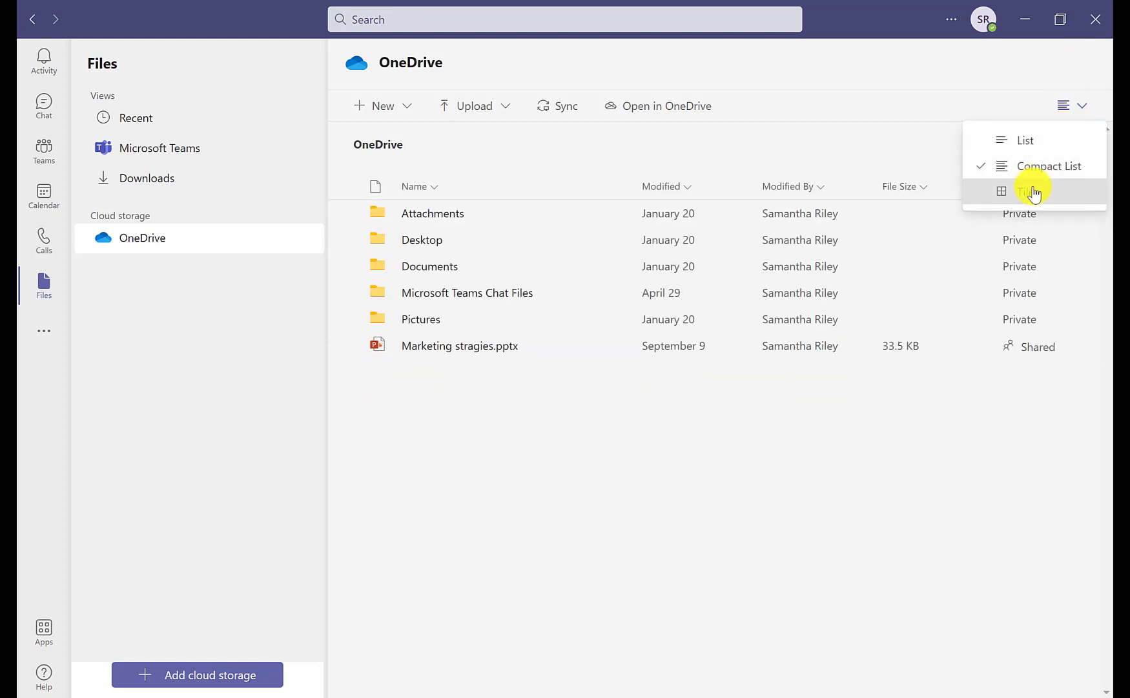
left_click(1033, 191)
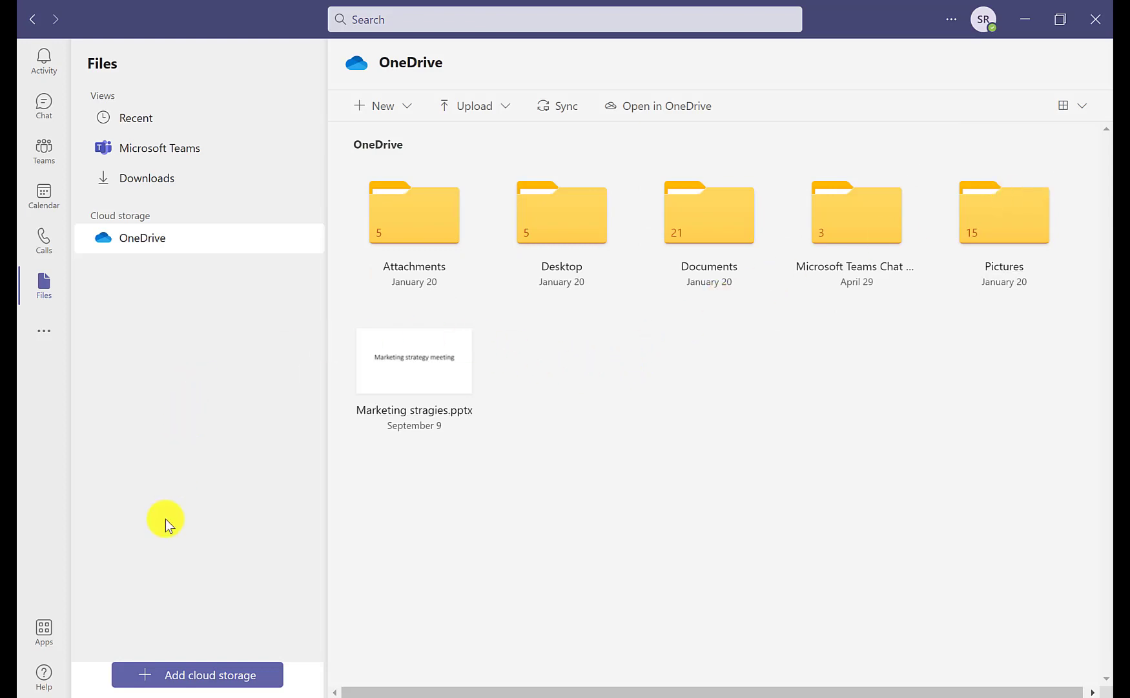
left_click(191, 672)
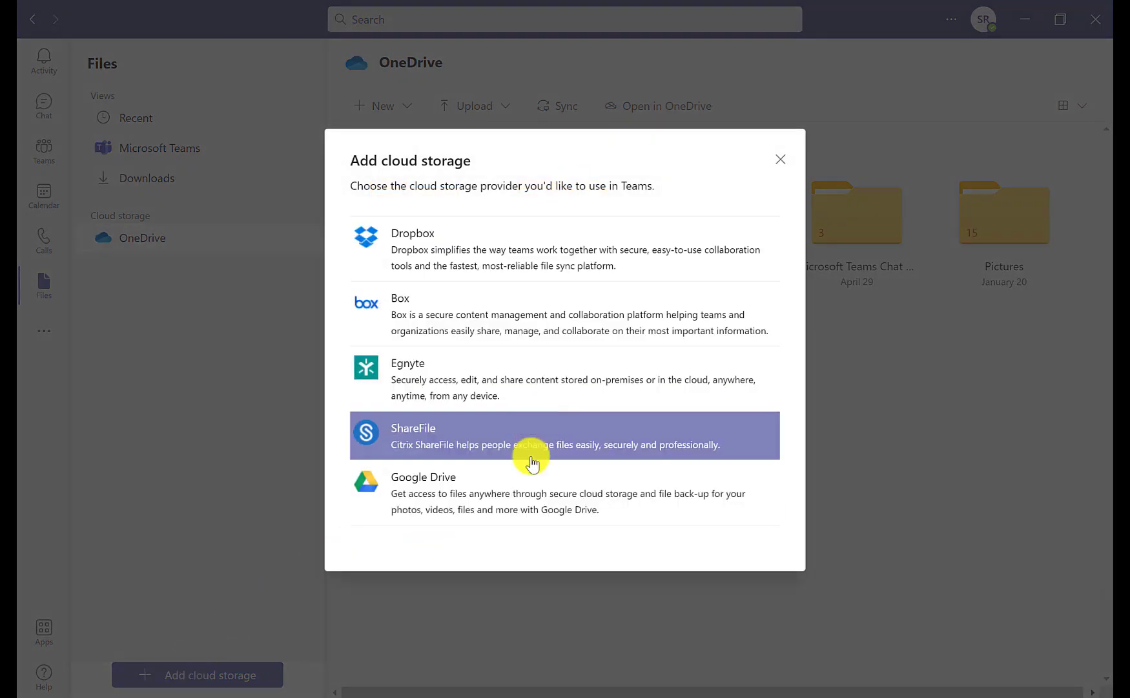
left_click(780, 162)
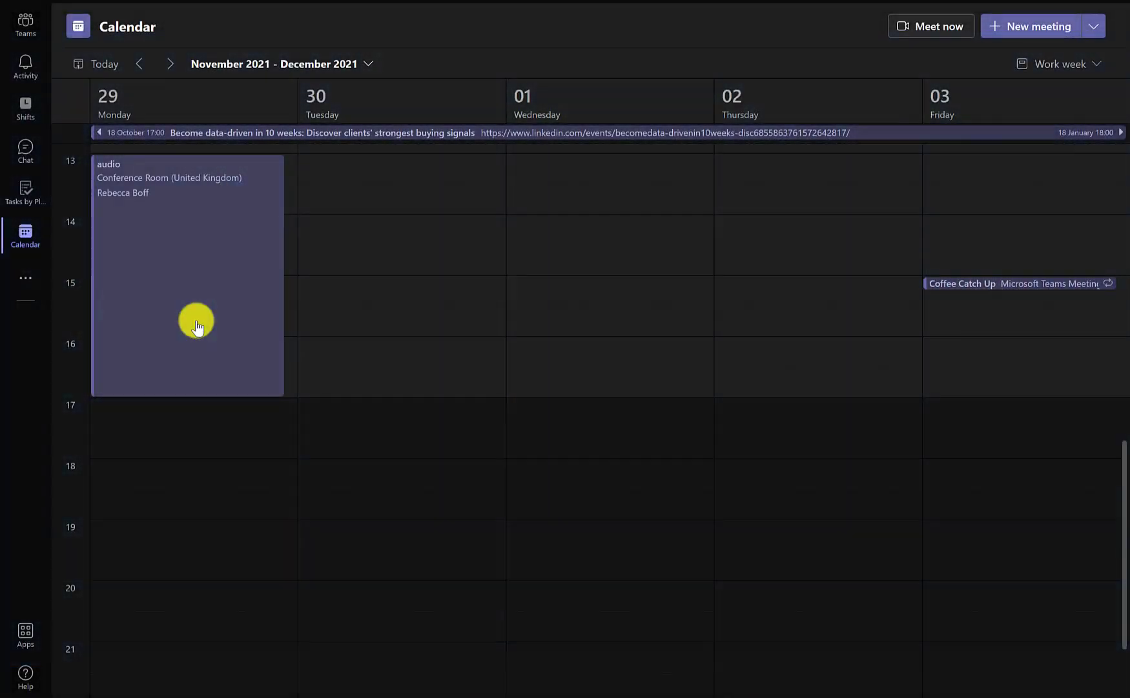
Step: Join the audio meeting from its calendar event
left_click(197, 323)
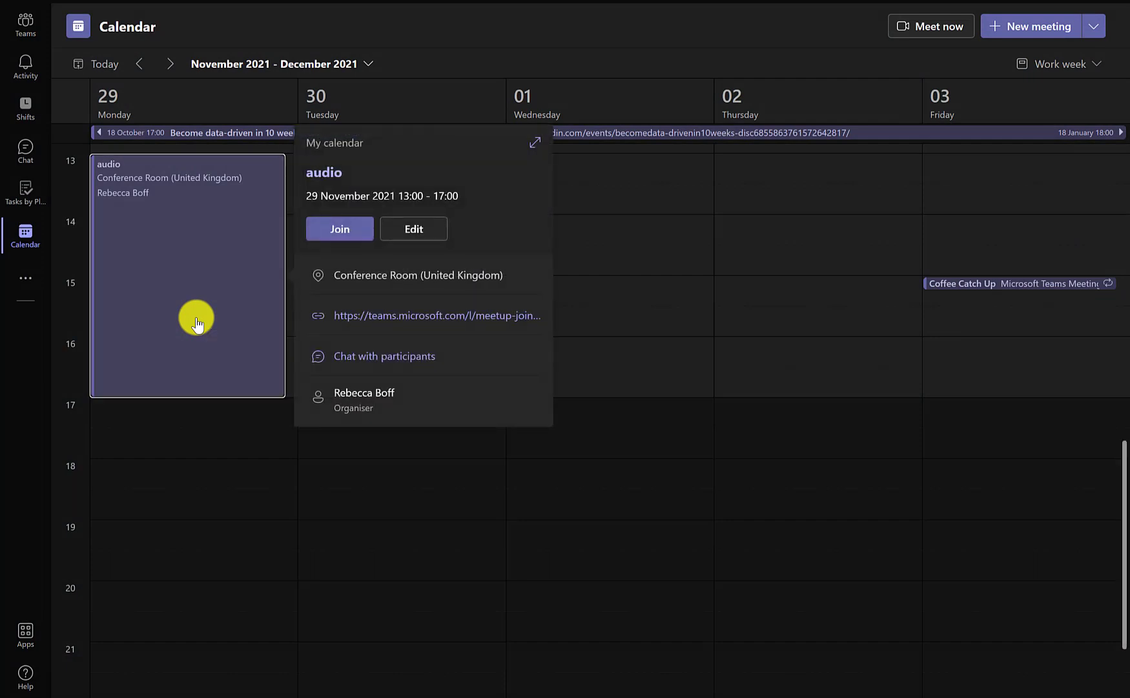
left_click(338, 230)
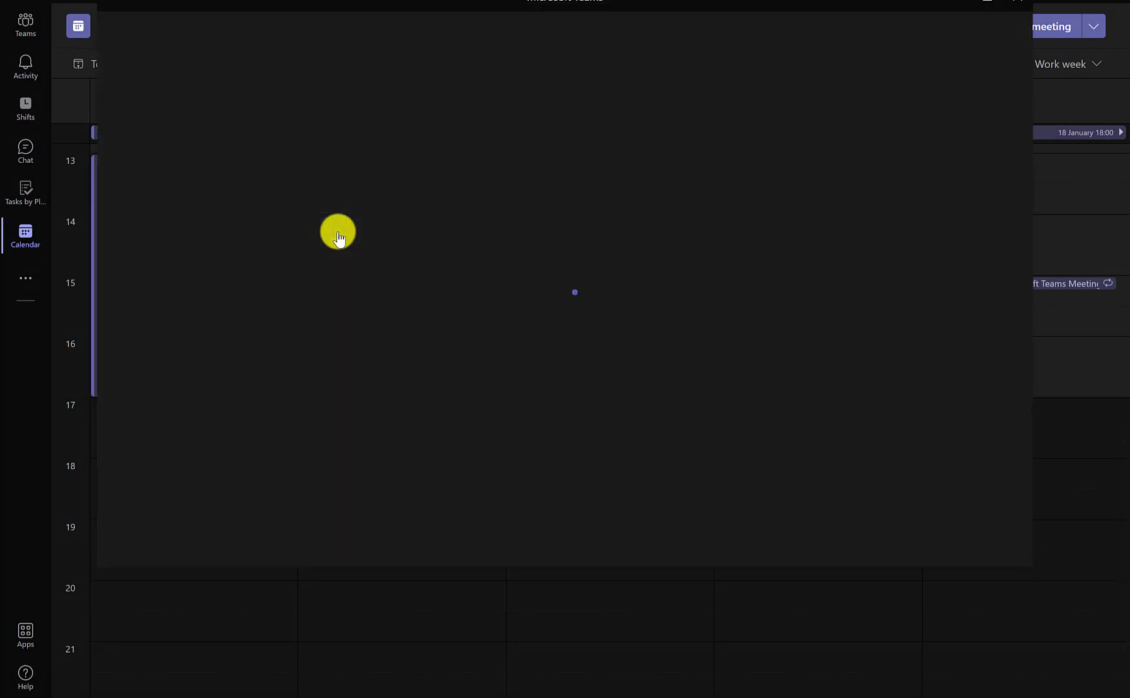
left_click(890, 465)
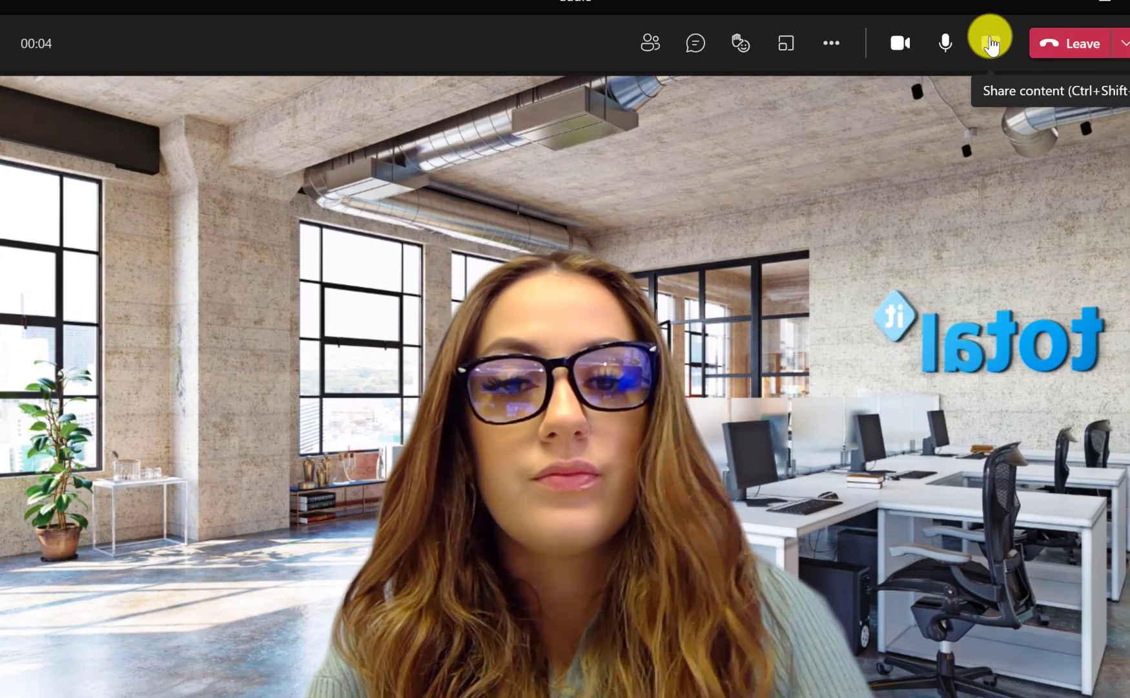
Step: Set up sharing content from the camera with Whiteboard as the content type
left_click(955, 42)
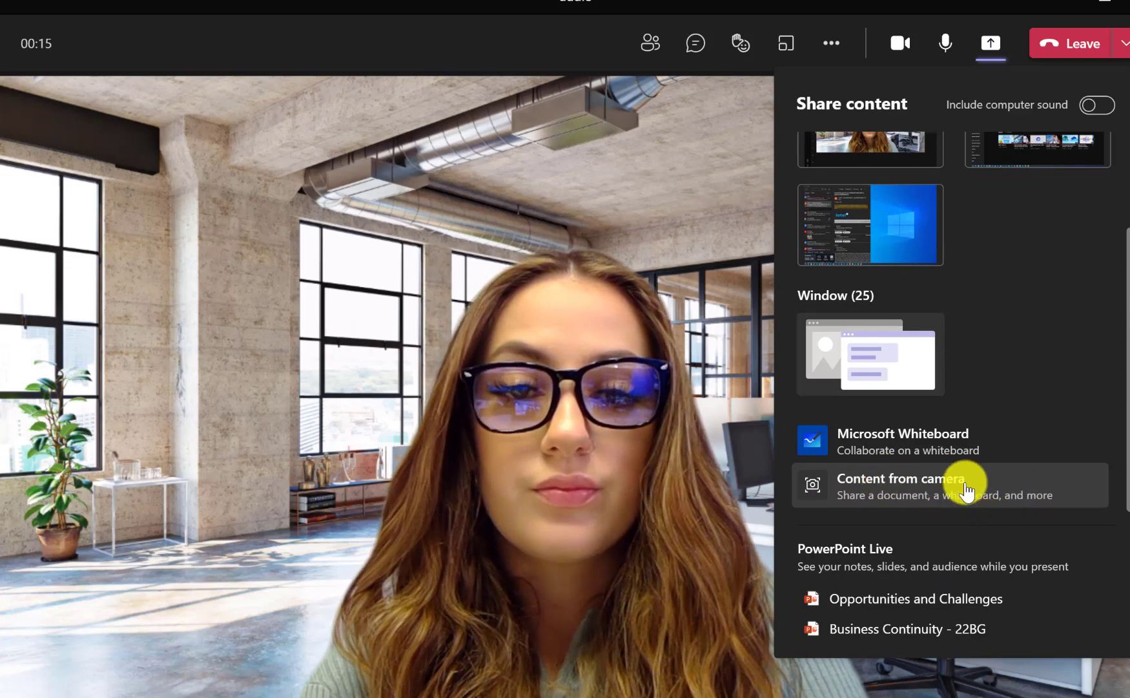
left_click(891, 488)
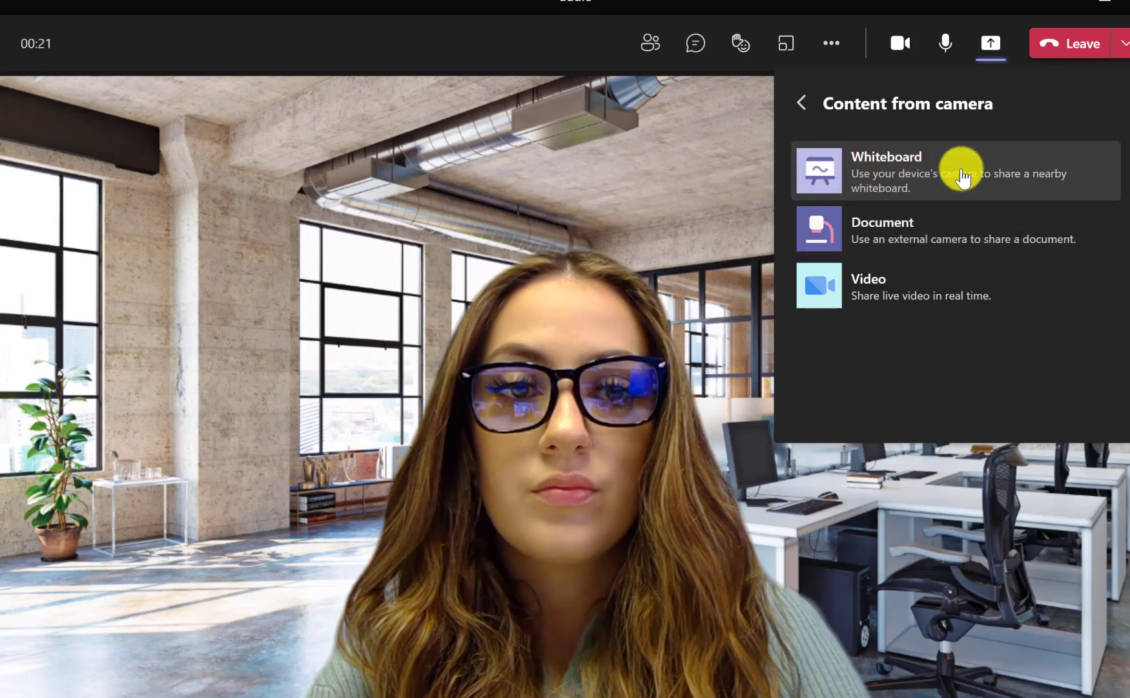
left_click(896, 175)
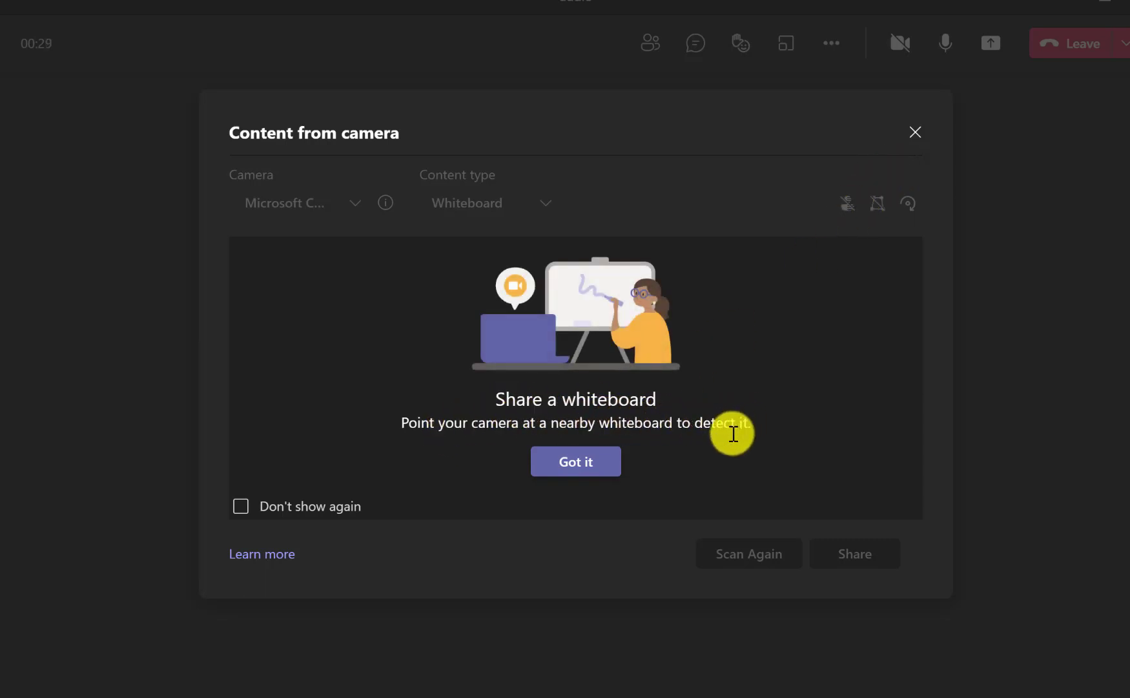
Step: Dismiss the whiteboard intro, share the camera whiteboard, and check the Content type options
left_click(568, 477)
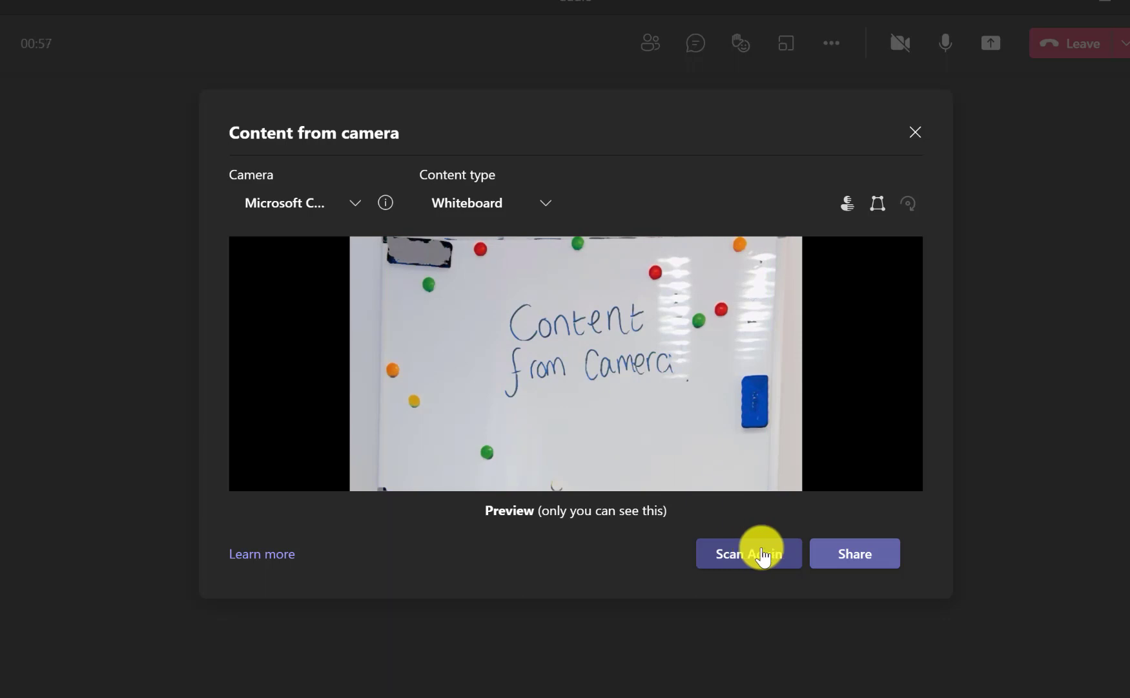
left_click(835, 566)
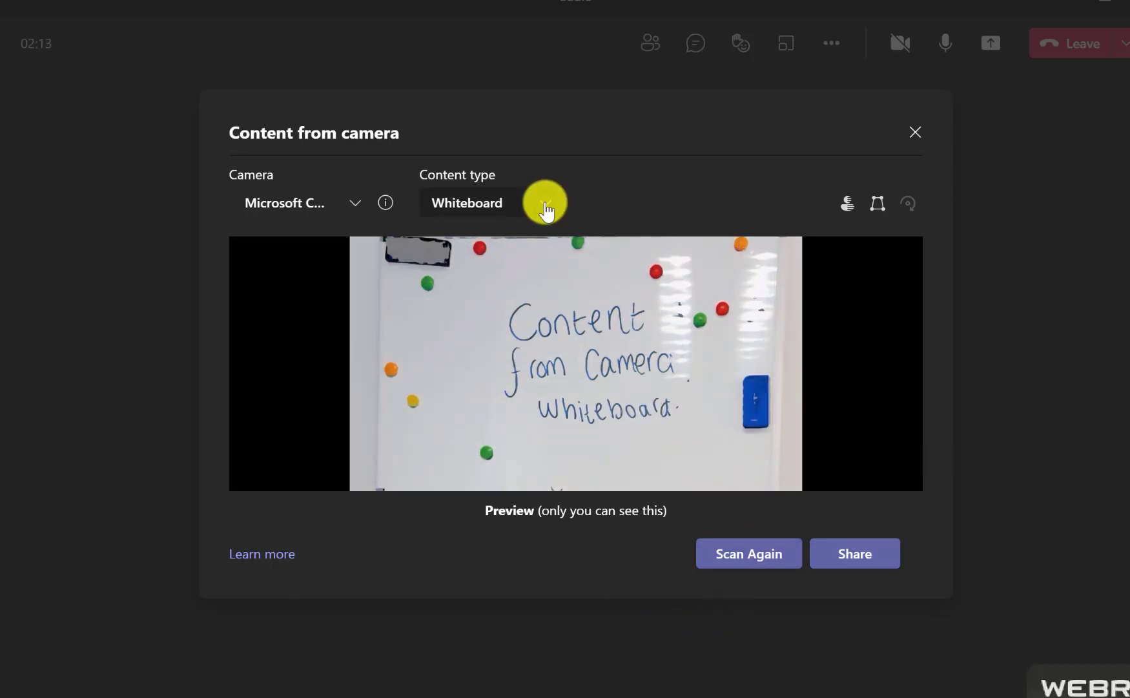
left_click(546, 205)
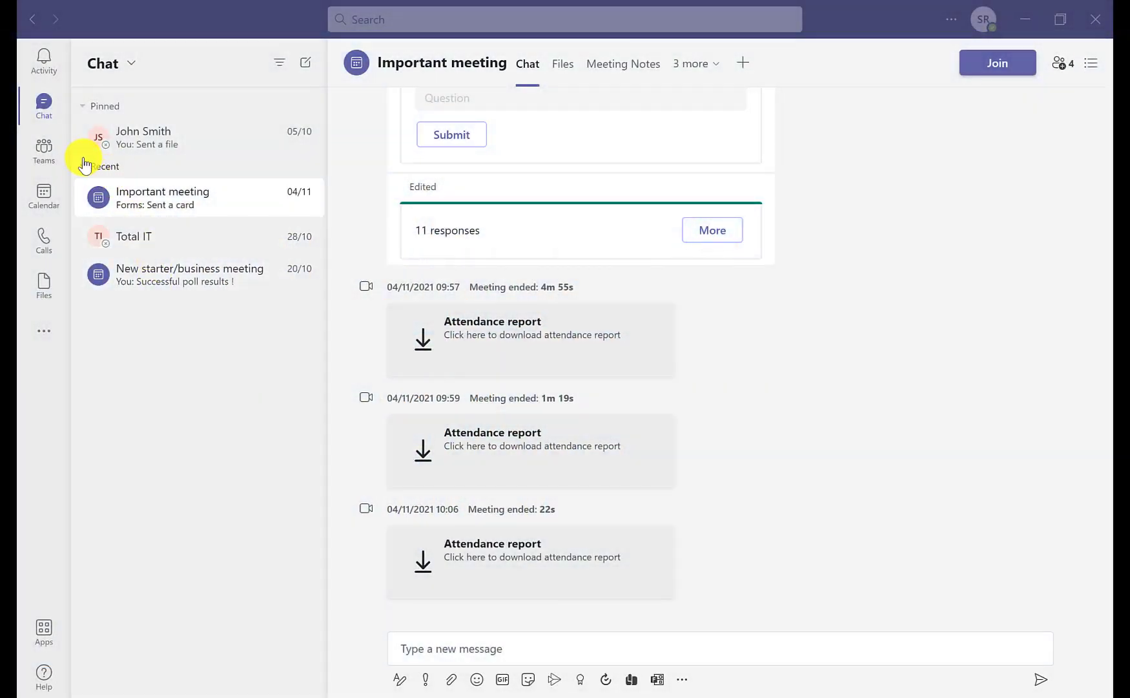
Step: Start a new chat with two colleagues added as recipients
left_click(82, 166)
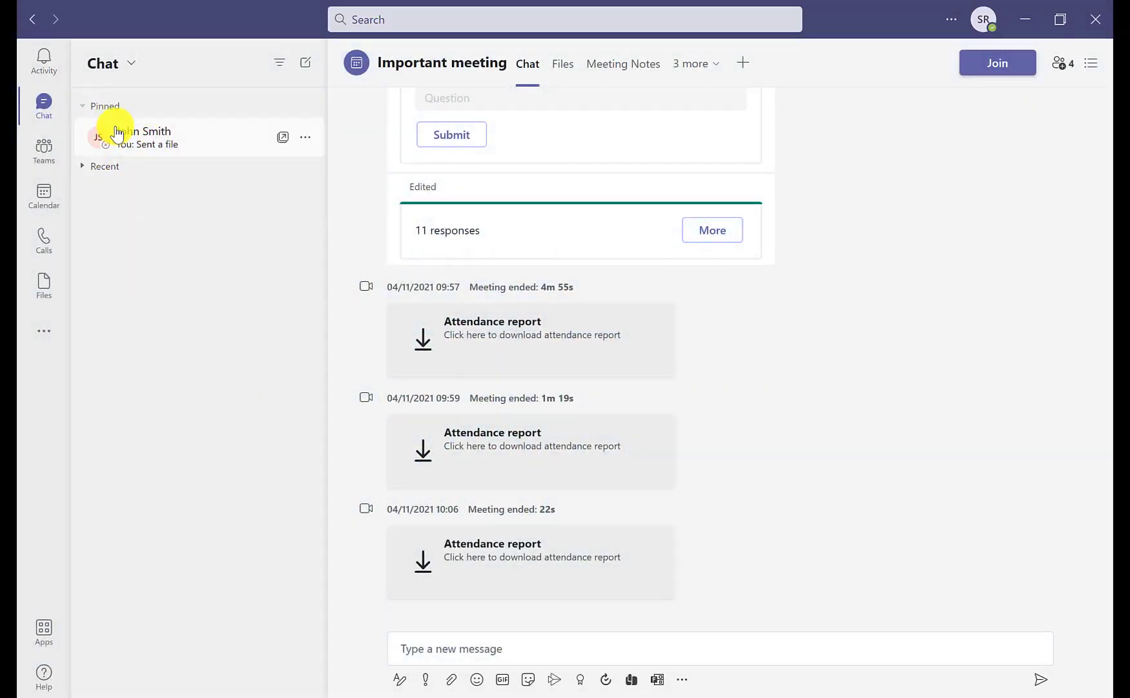
left_click(84, 168)
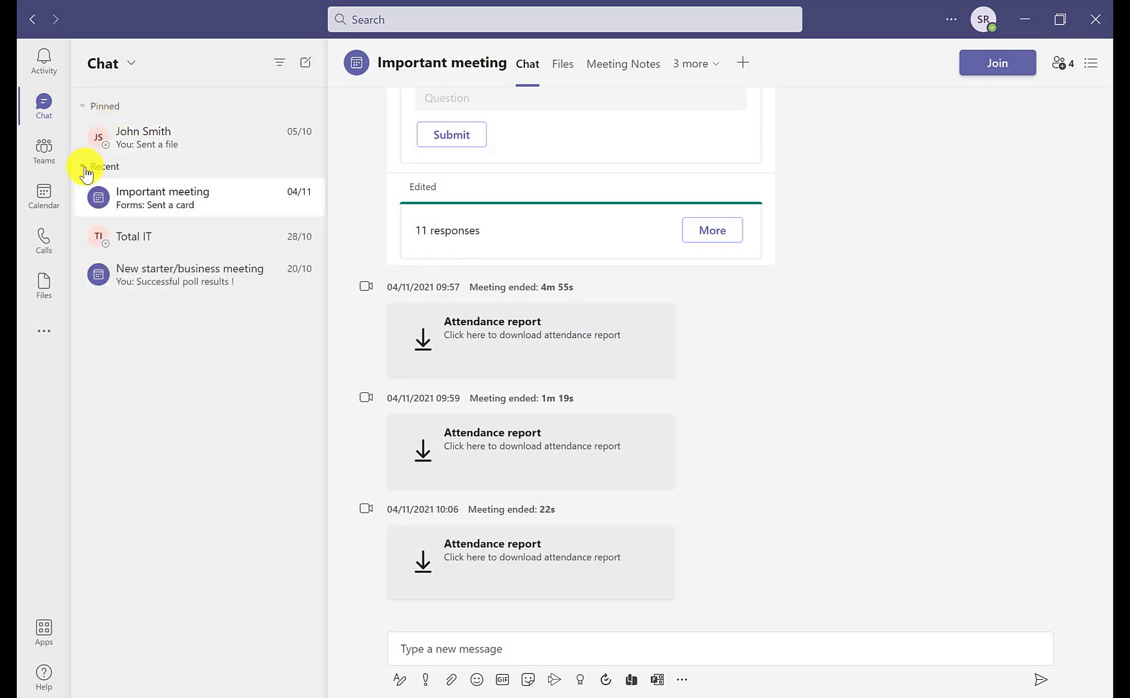
left_click(306, 62)
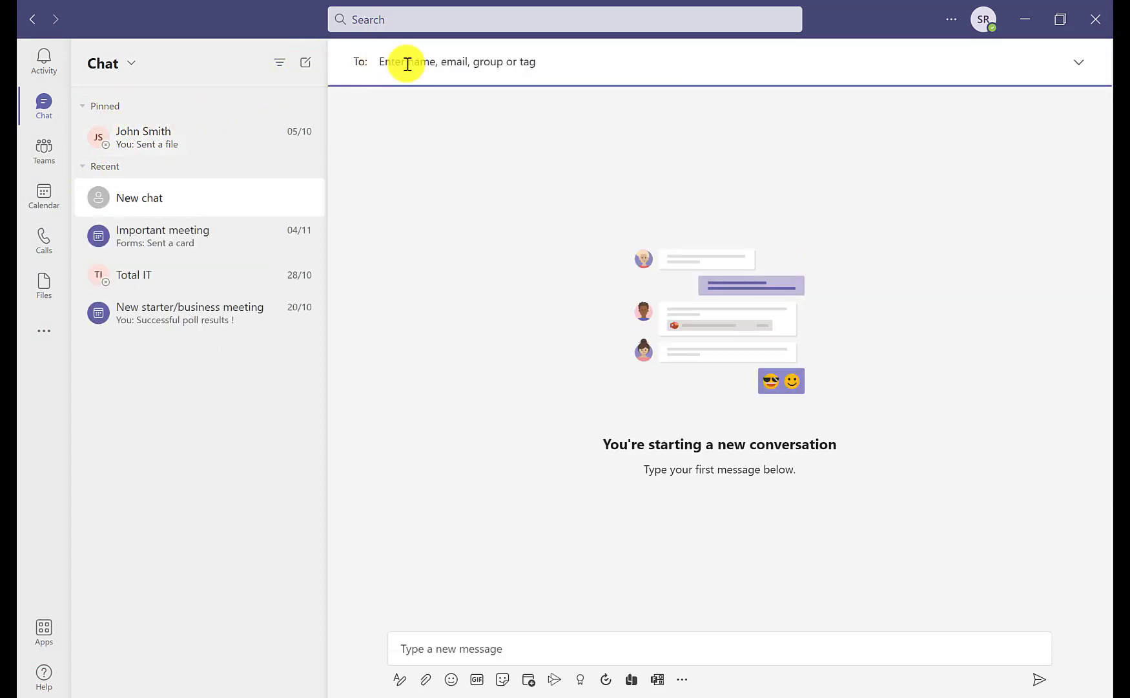
type("s")
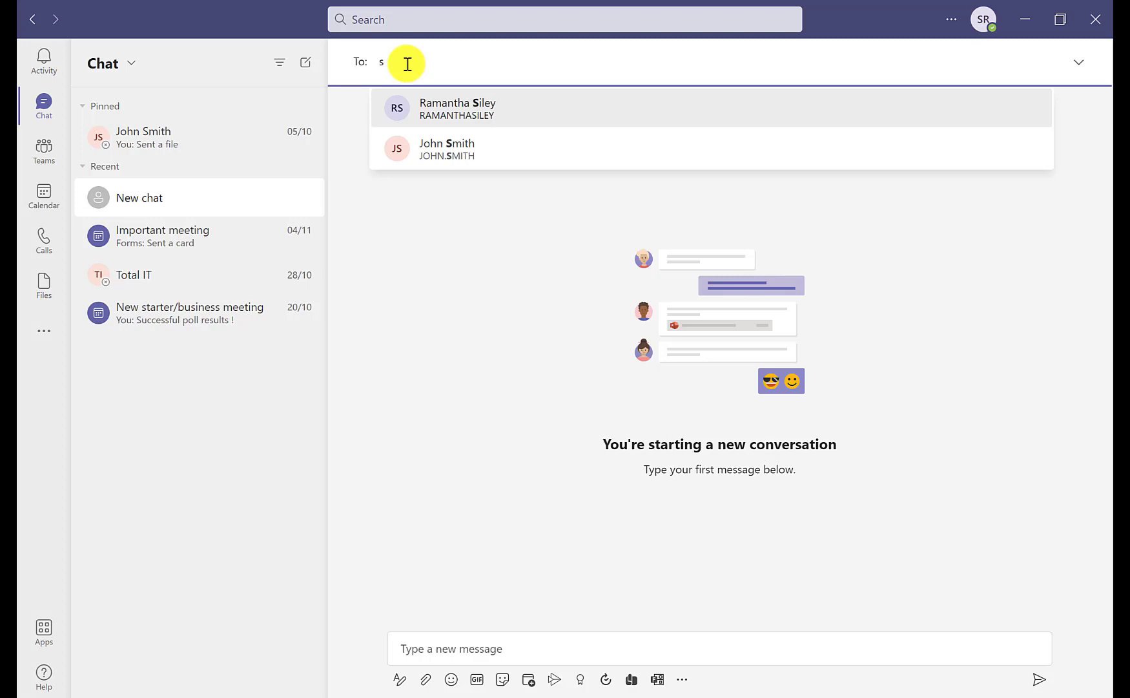
left_click(438, 108)
type("jo")
left_click(438, 108)
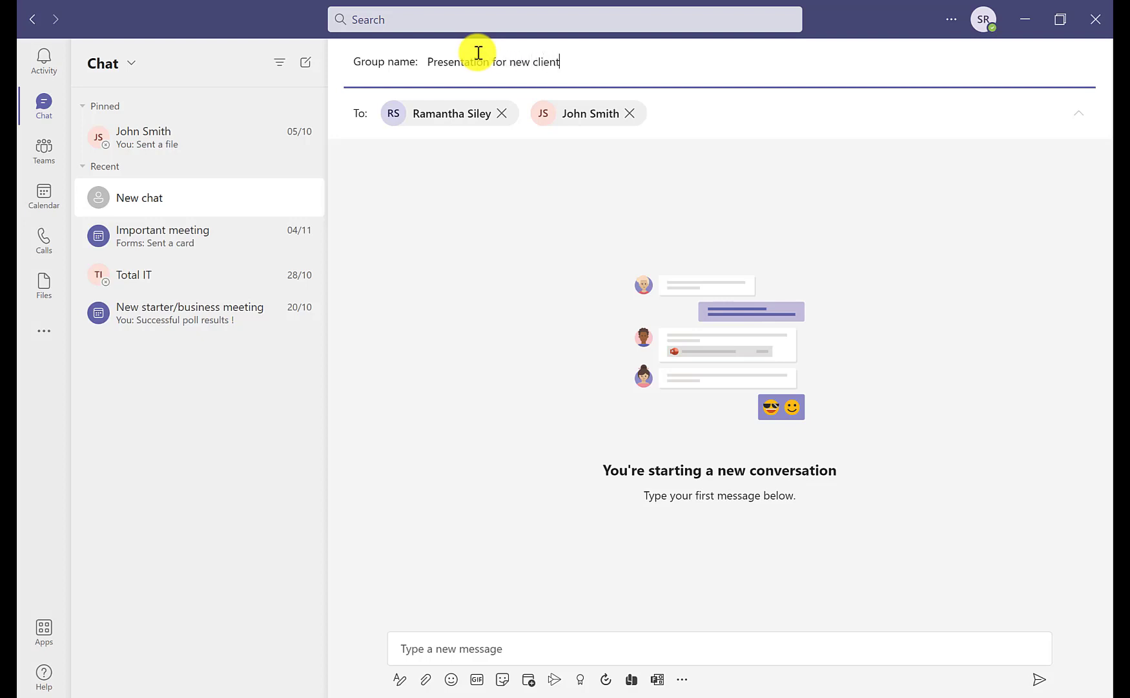
Step: Send the brainstorming welcome message to Presentation for new clients and pin the chat
left_click(446, 652)
type("Hi guys this is a chat for us to collaborate on a presentation template for our new clients lets get started with some brainstorming! 🙂")
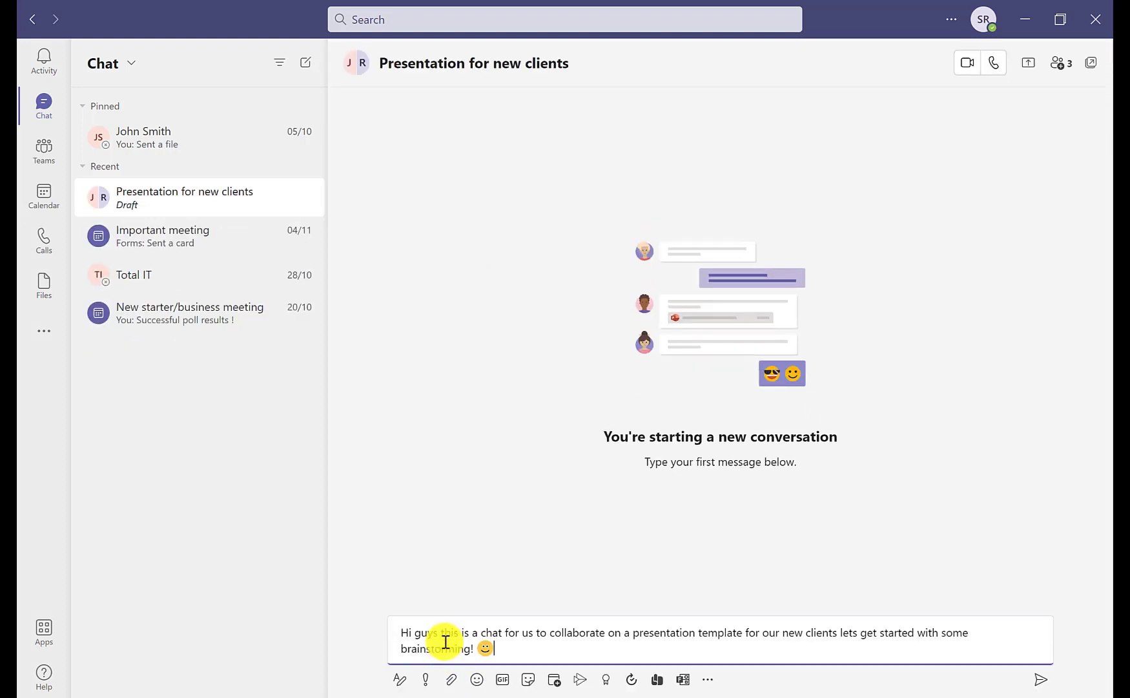
key("Return")
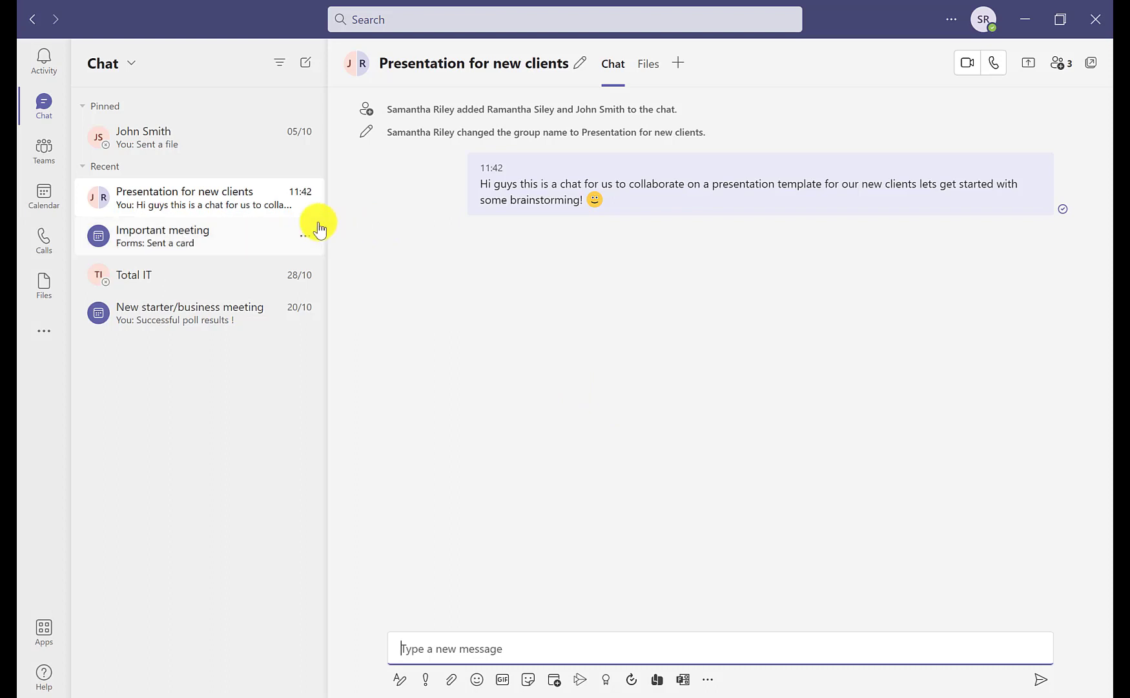
left_click(305, 198)
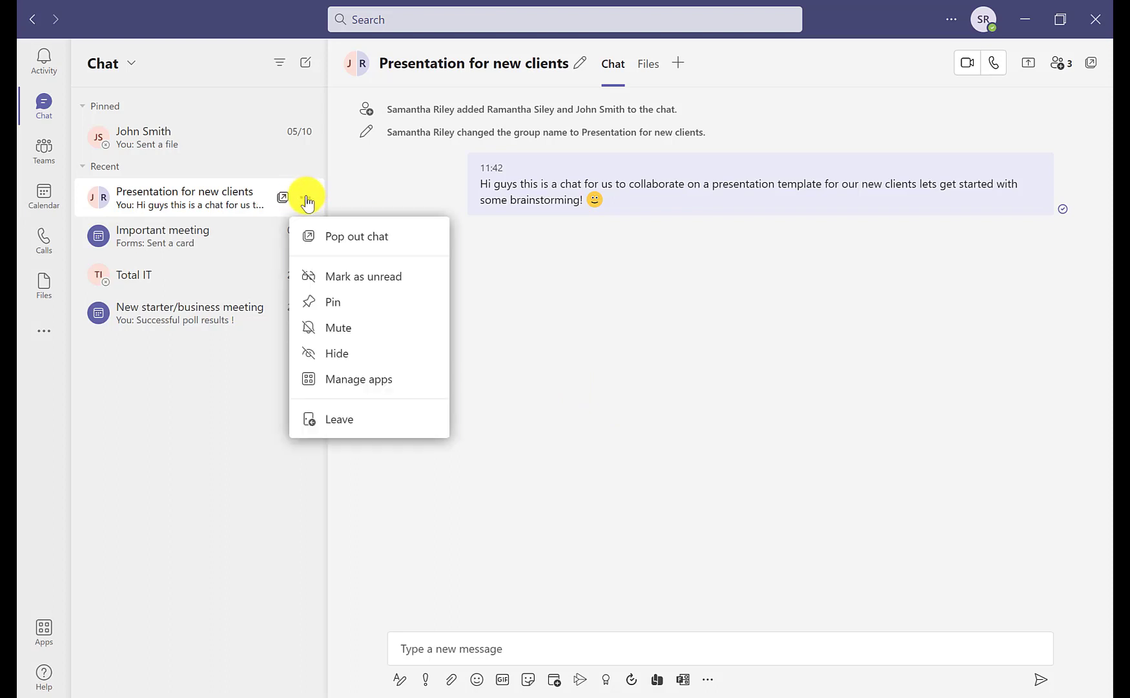
left_click(325, 303)
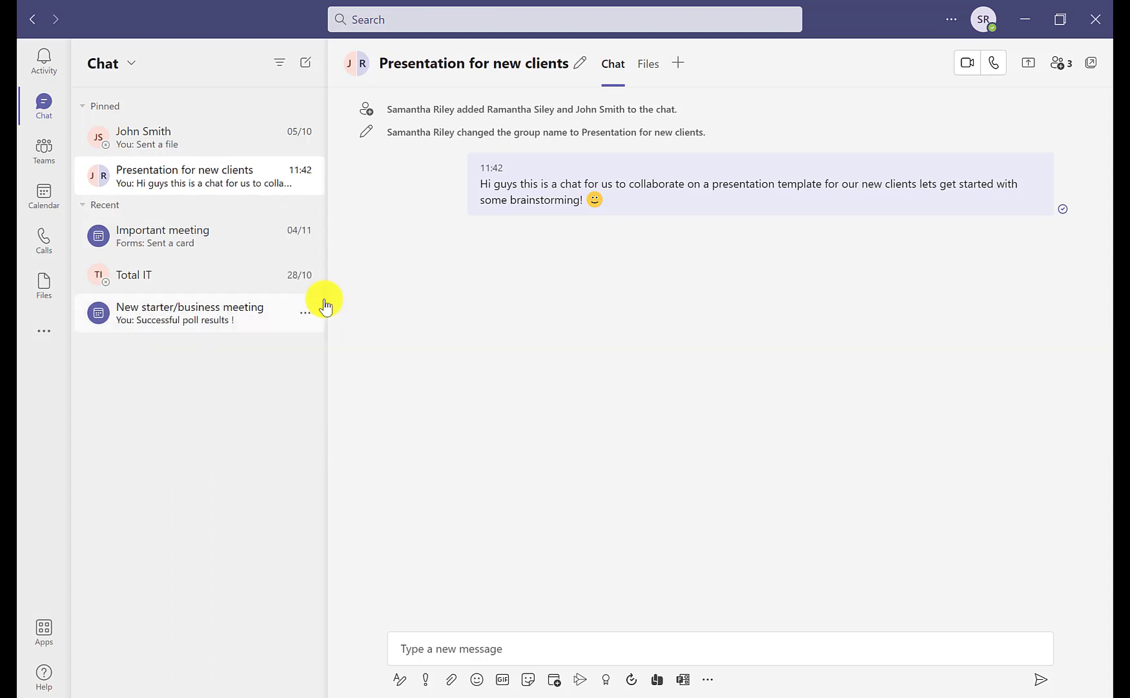
Step: Begin a new post in Factly's General channel in the full editor, set as an Announcement
left_click(105, 205)
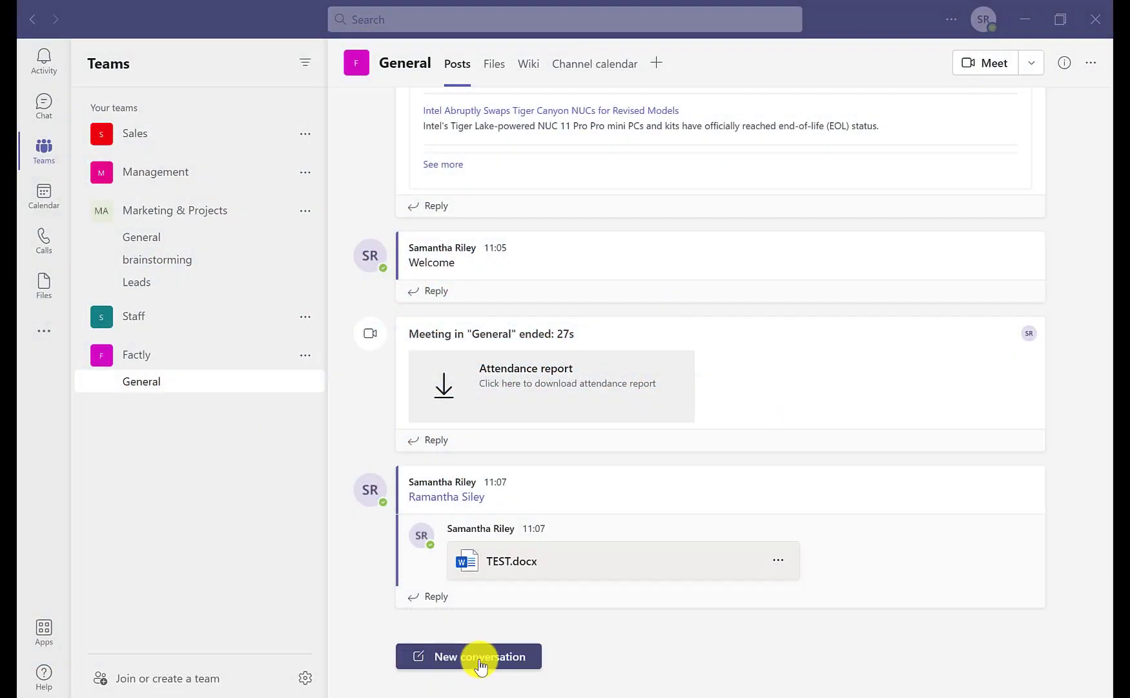
left_click(480, 658)
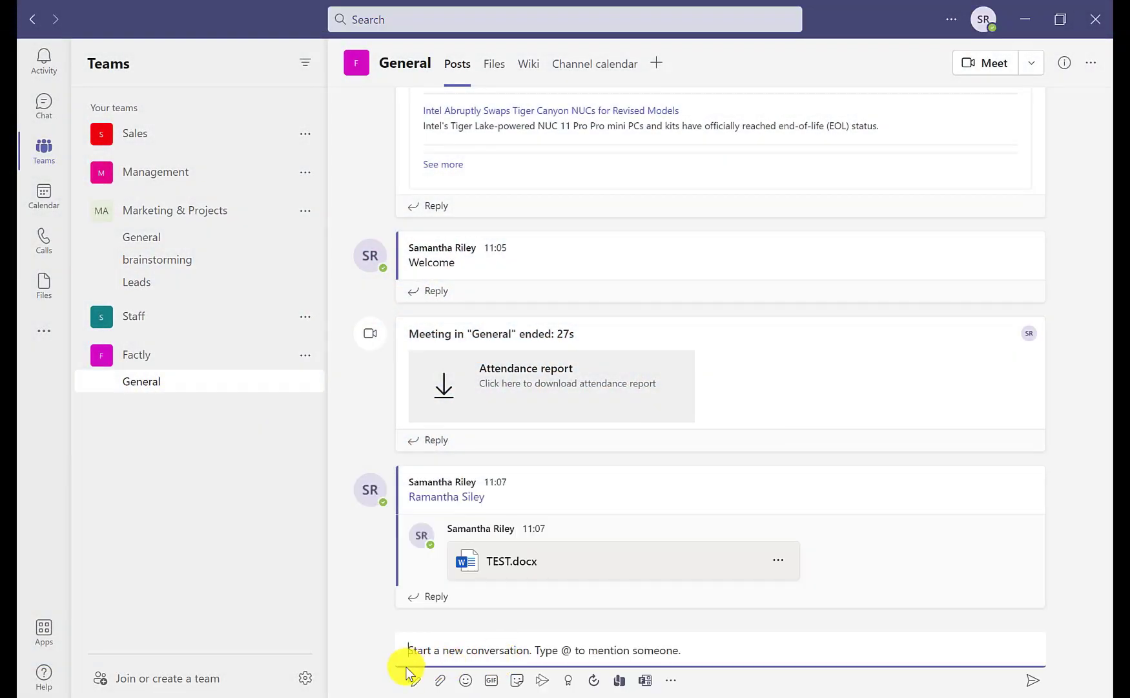
left_click(416, 684)
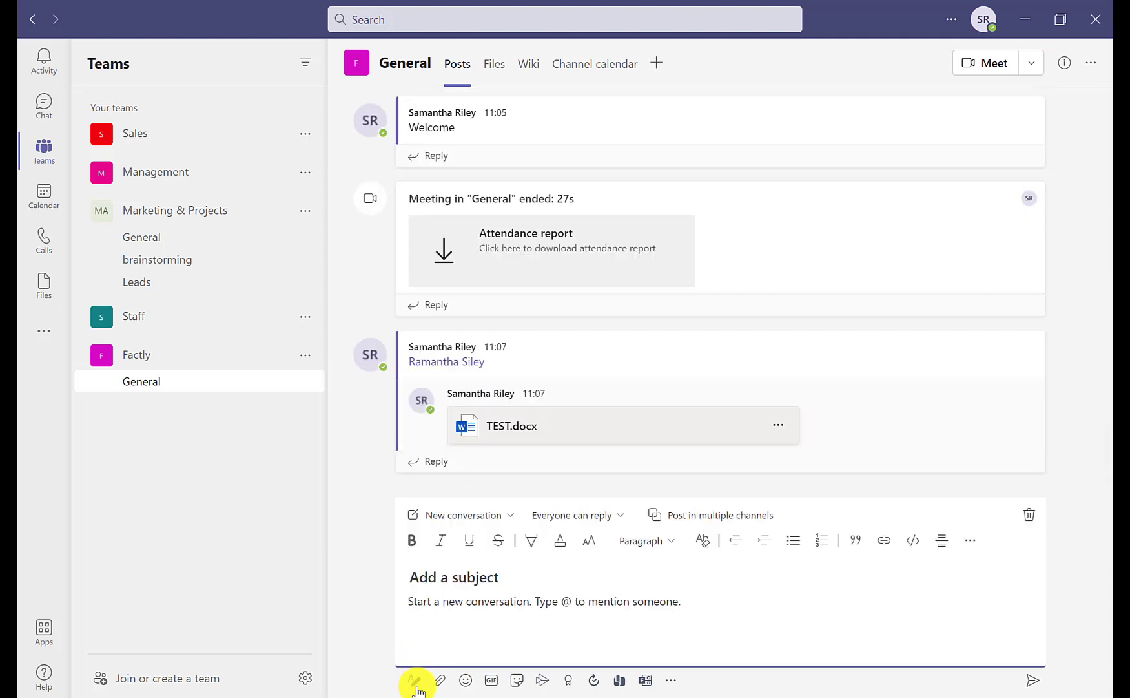
left_click(466, 517)
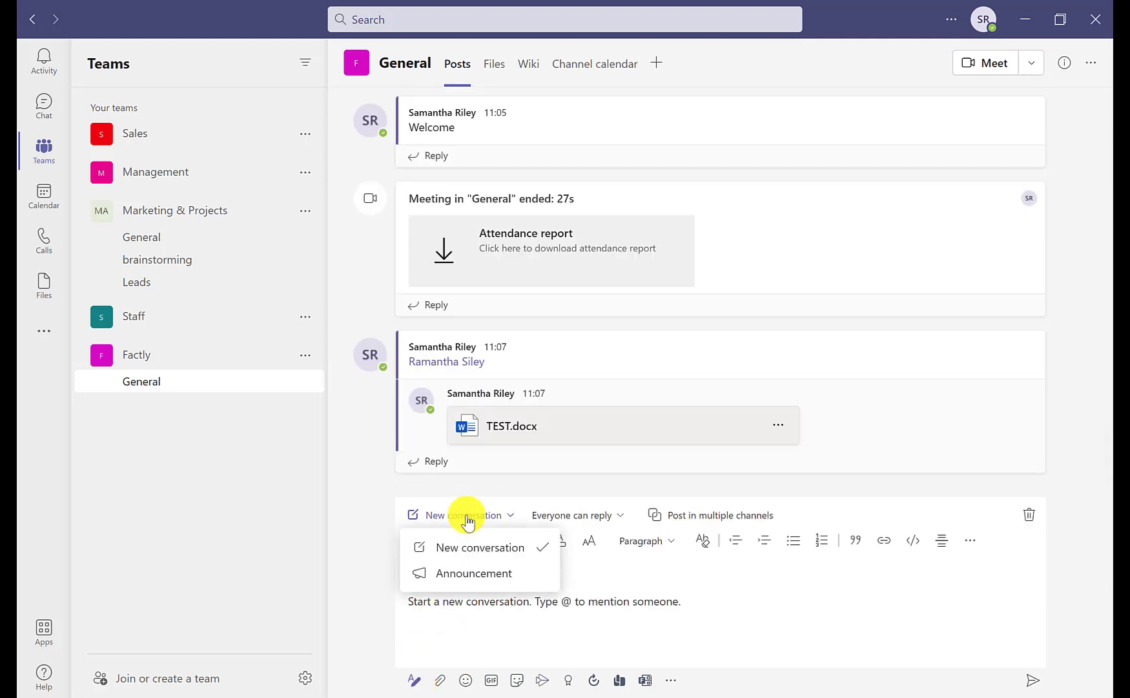
left_click(462, 572)
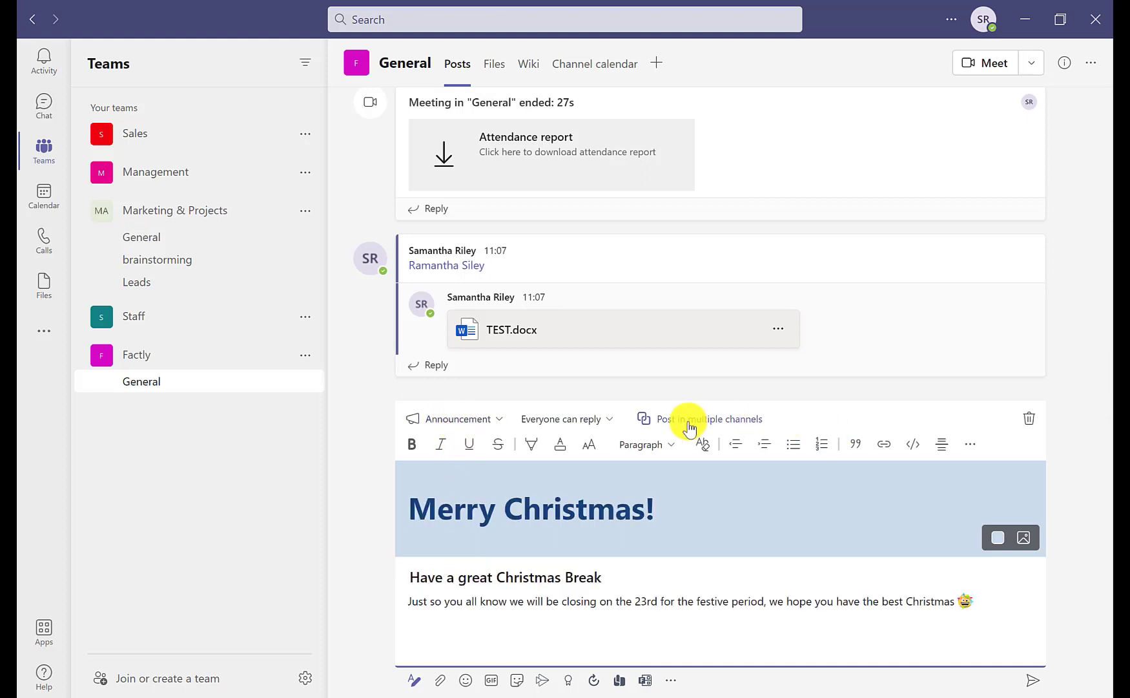
Step: Add the Marketing & Projects, Management, Staff and Sales General channels to the announcement
left_click(714, 420)
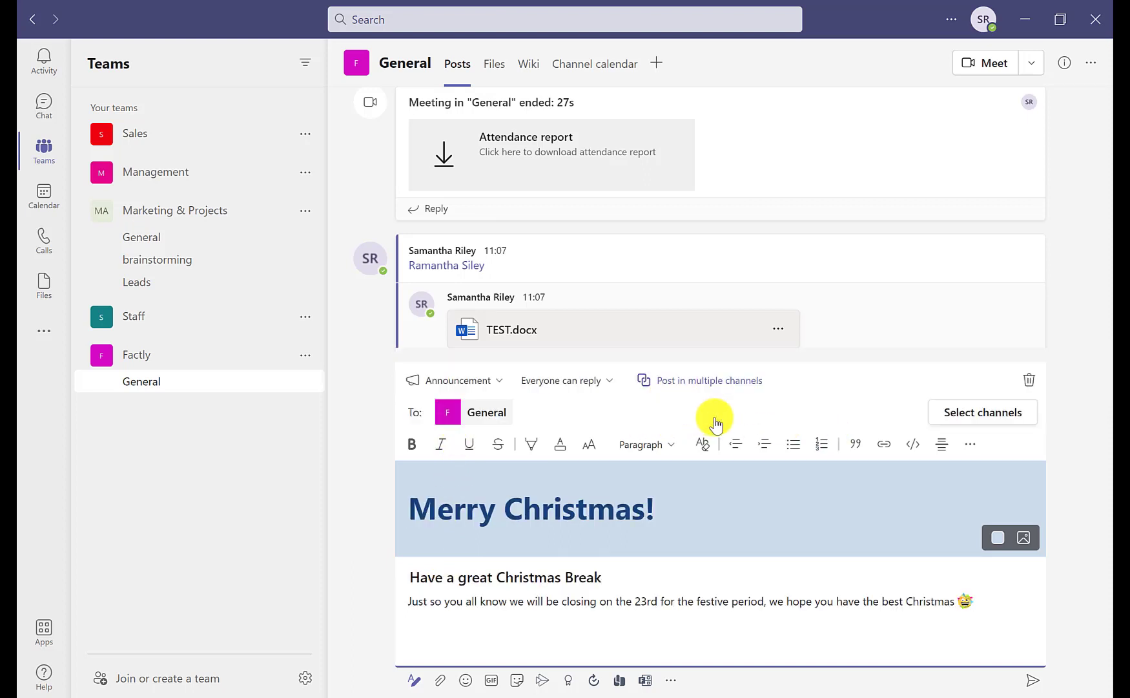
left_click(948, 417)
left_click(597, 327)
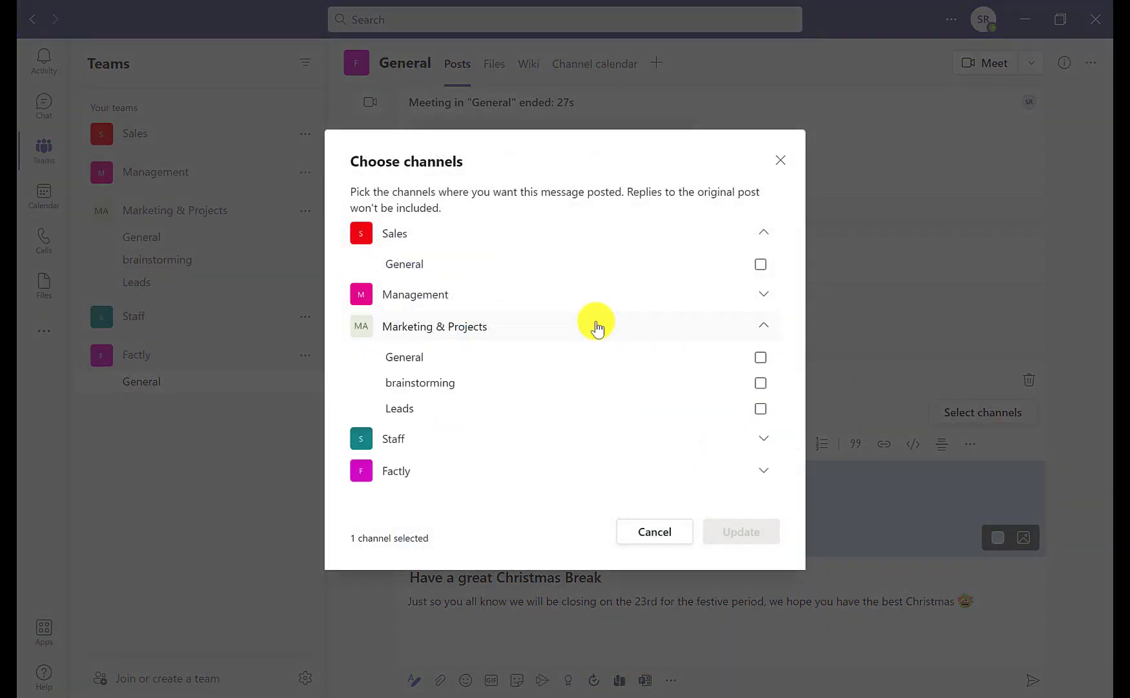
left_click(760, 357)
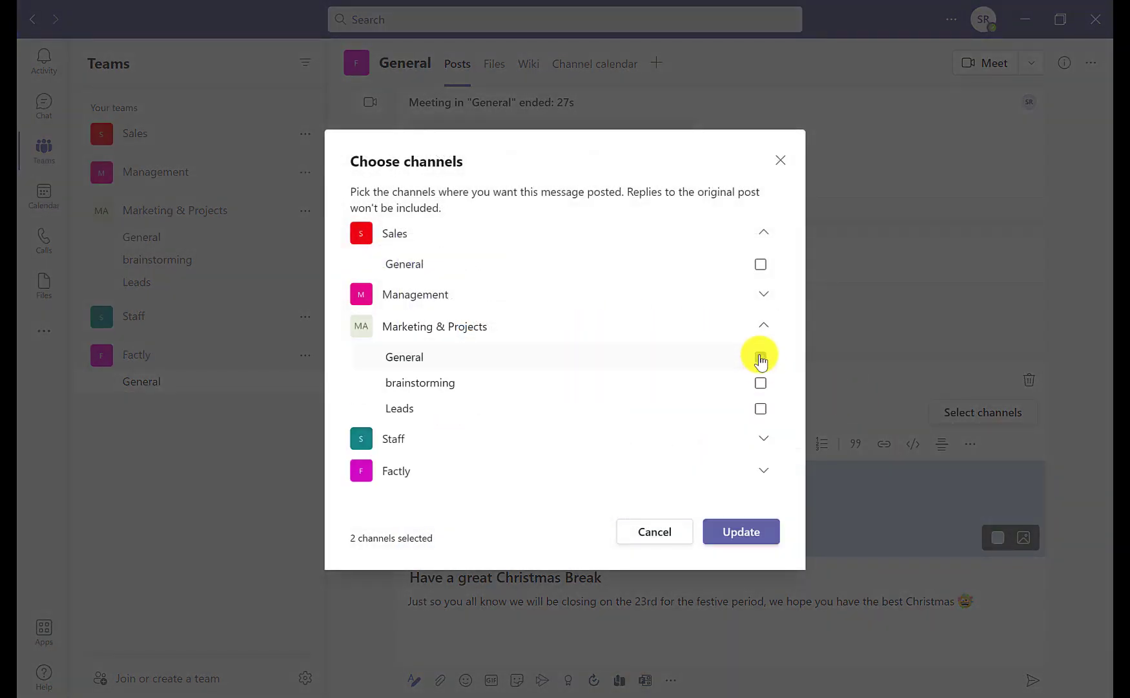
left_click(703, 296)
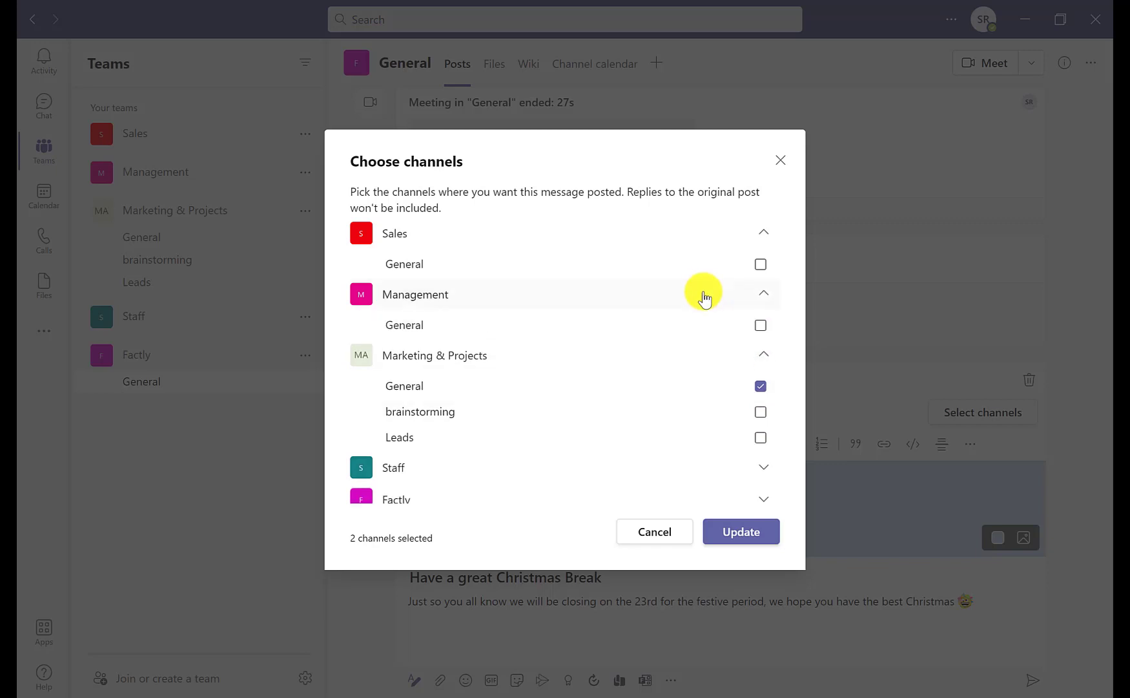
left_click(761, 325)
scroll(735, 413, "down", 1)
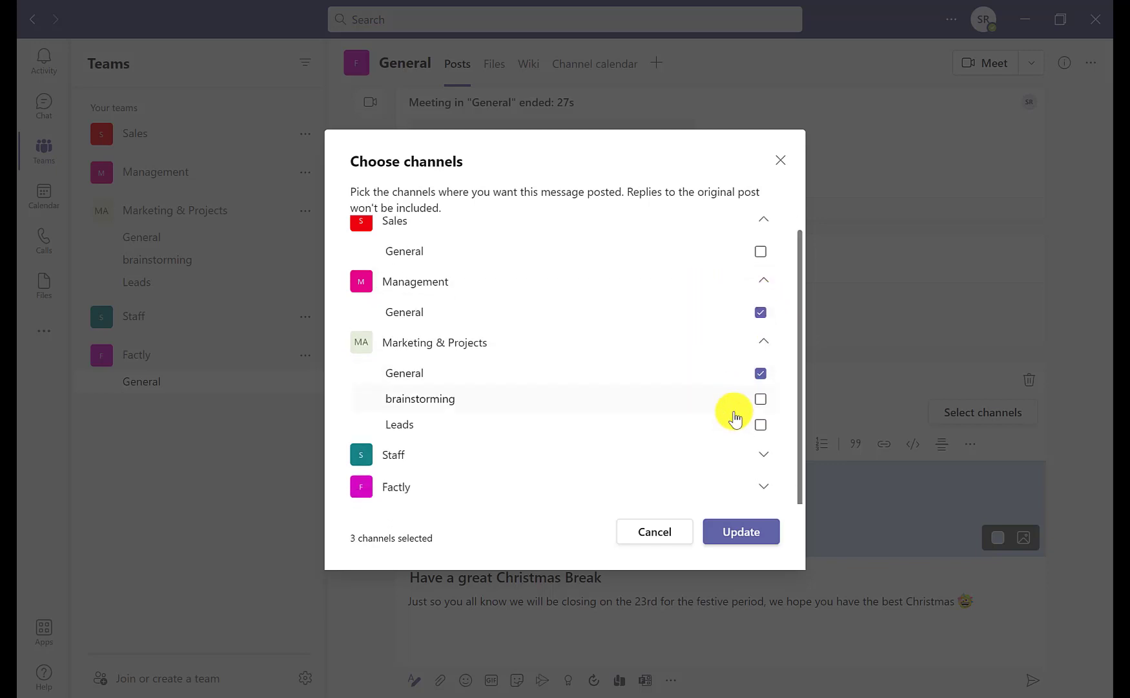
left_click(665, 453)
left_click(761, 485)
left_click(760, 252)
left_click(740, 532)
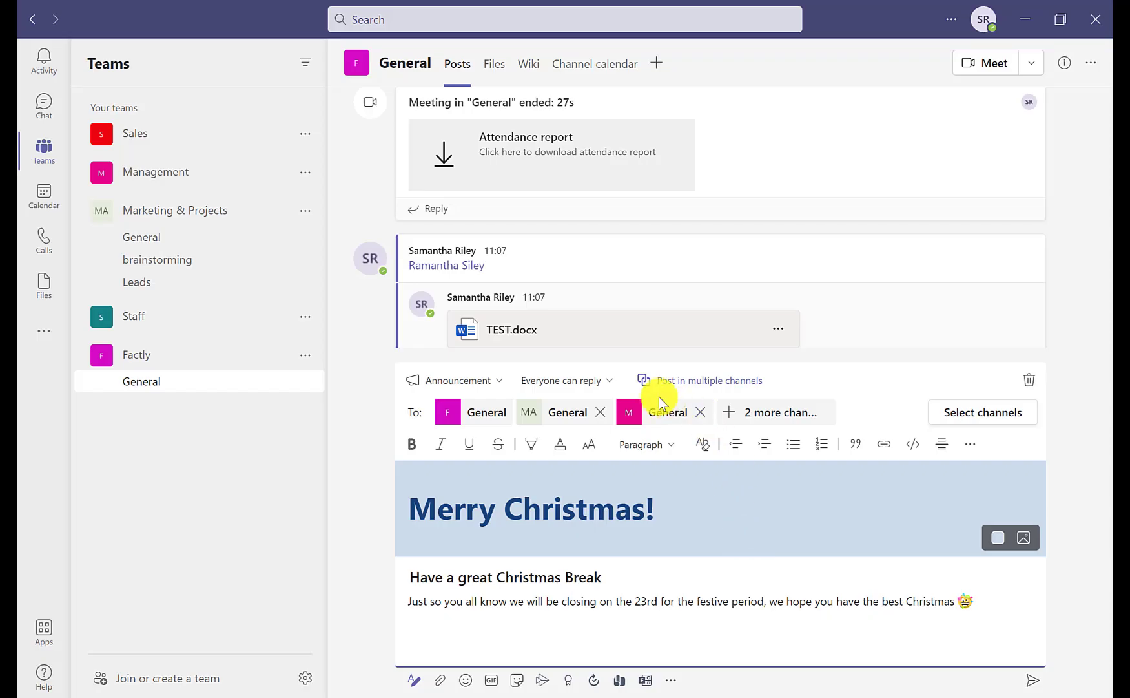
Step: Send the Christmas announcement and check it in the Staff and Management General channels
left_click_drag(931, 602, 1002, 640)
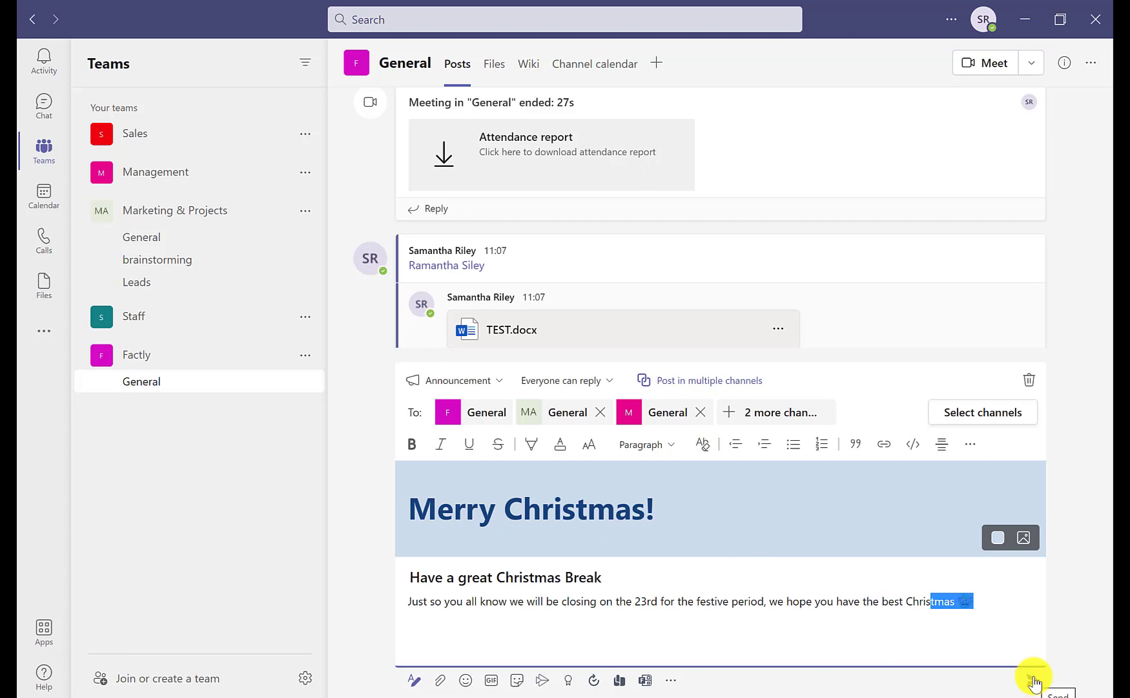
left_click(1035, 684)
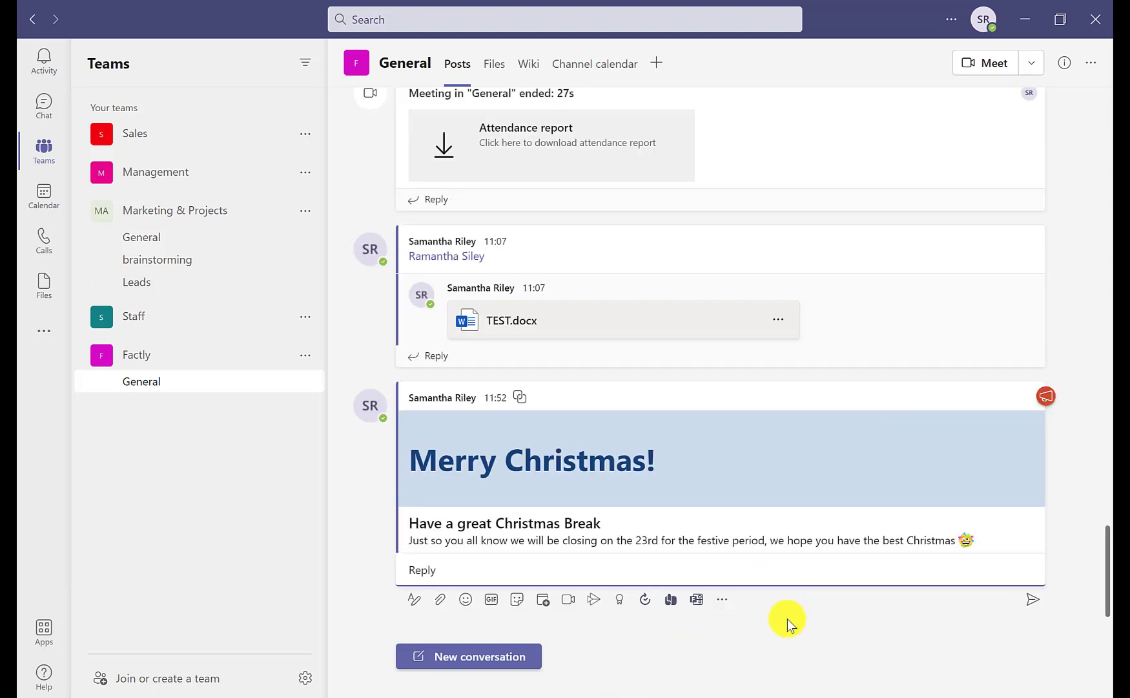
left_click(161, 325)
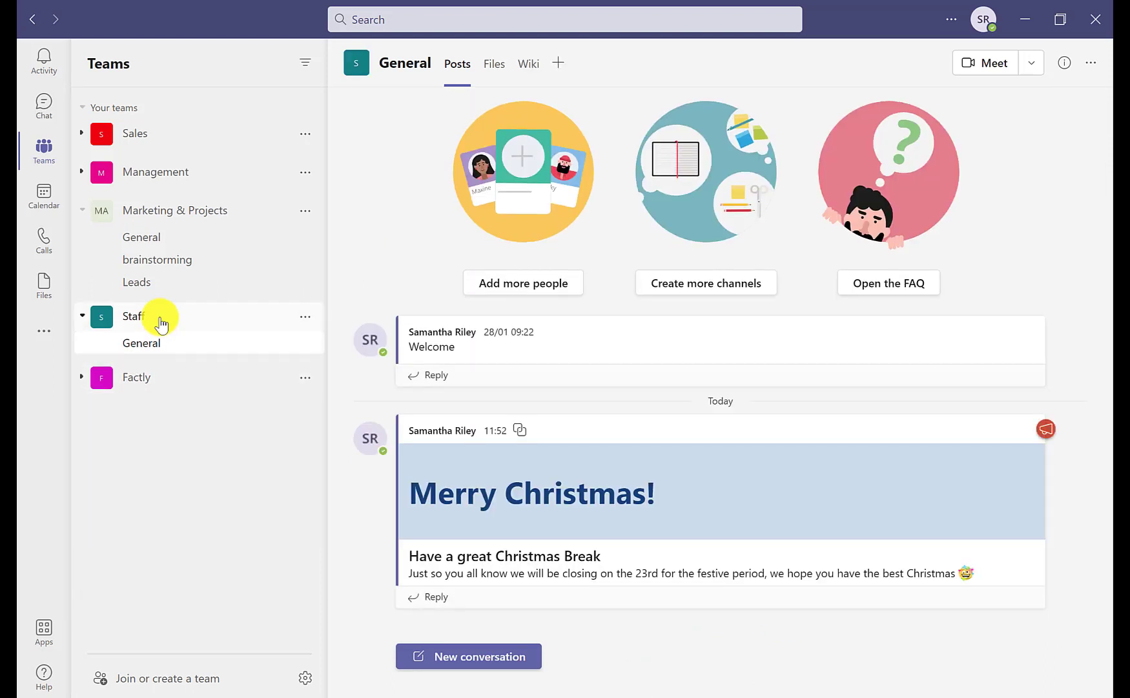
left_click(141, 172)
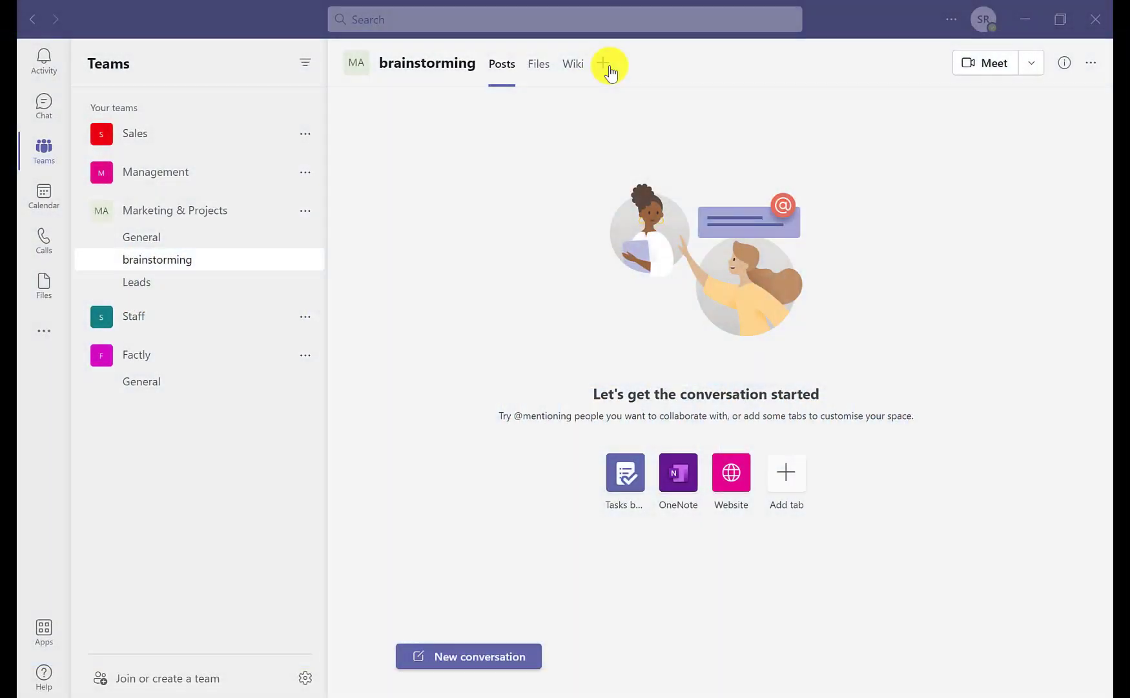
Step: Add a Tasks by Planner and To Do tab named Social Media Planner, creating a new plan
left_click(604, 63)
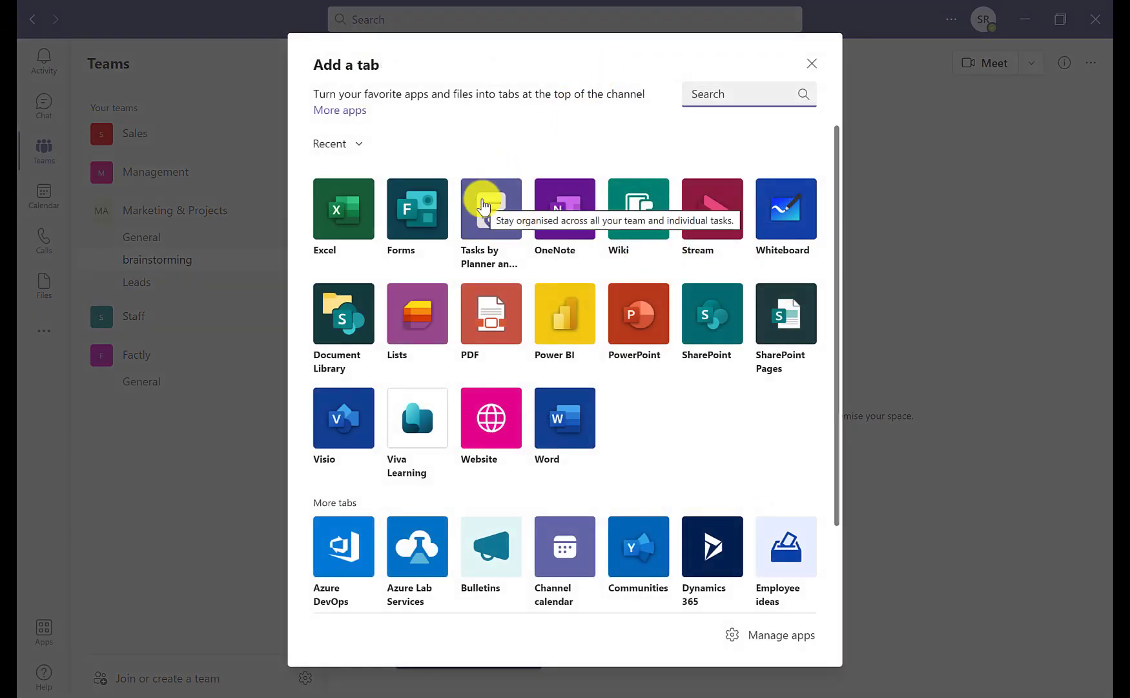
left_click(483, 205)
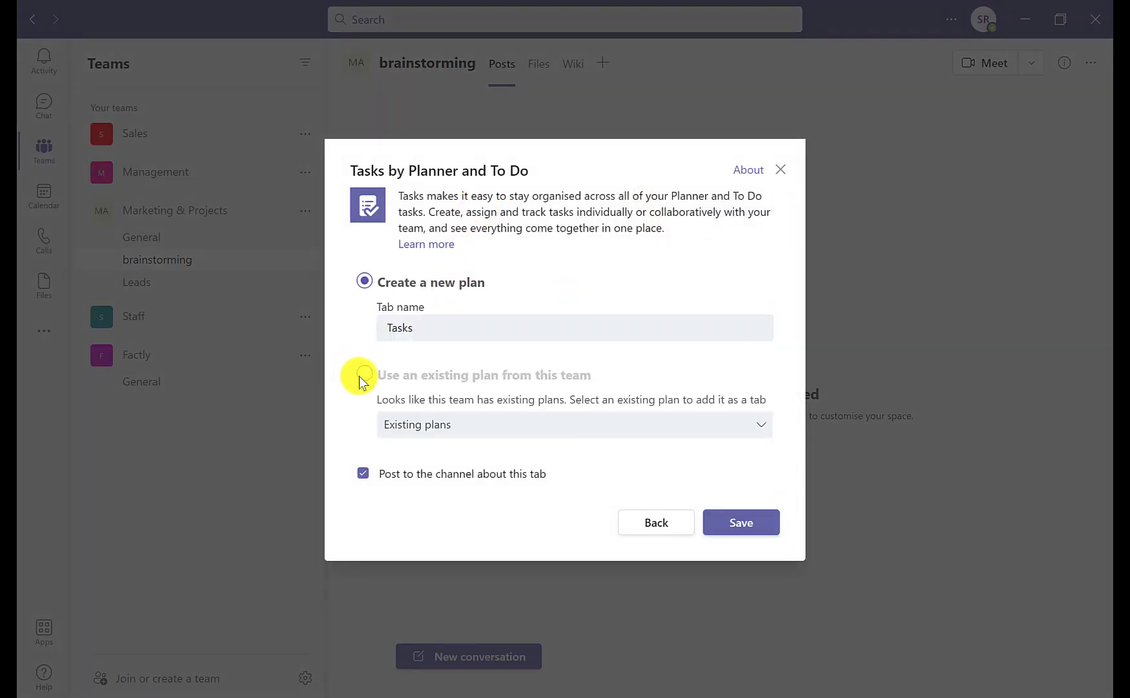
left_click(420, 328)
key("ctrl+a")
key("BackSpace")
type("Socia")
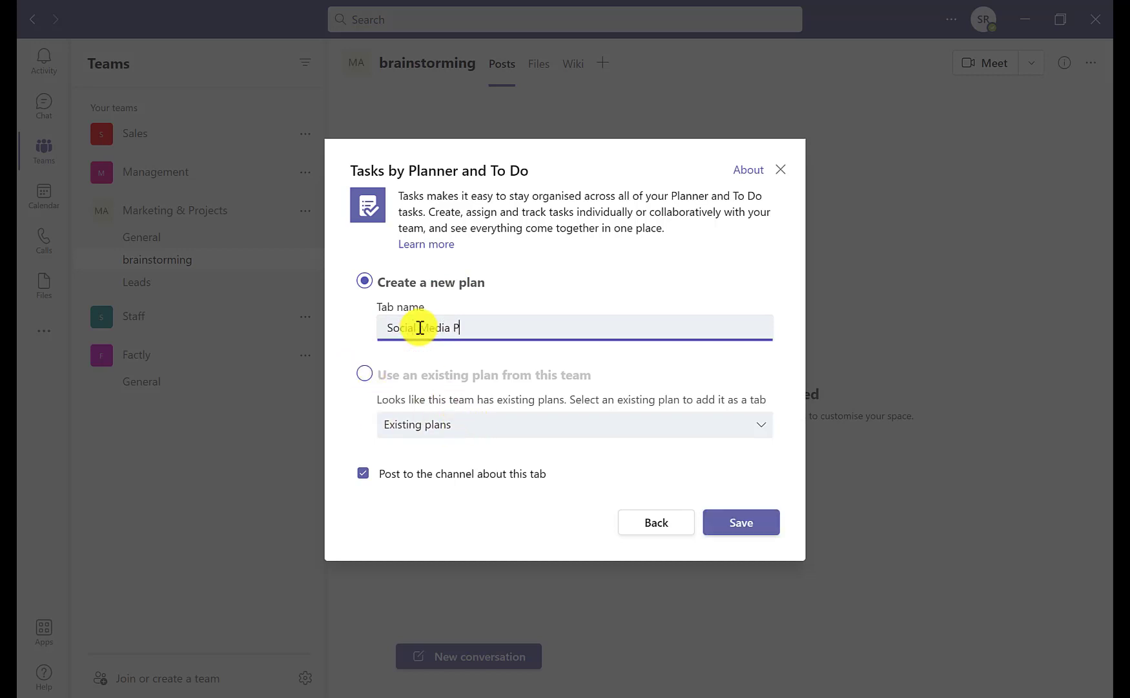
left_click(728, 524)
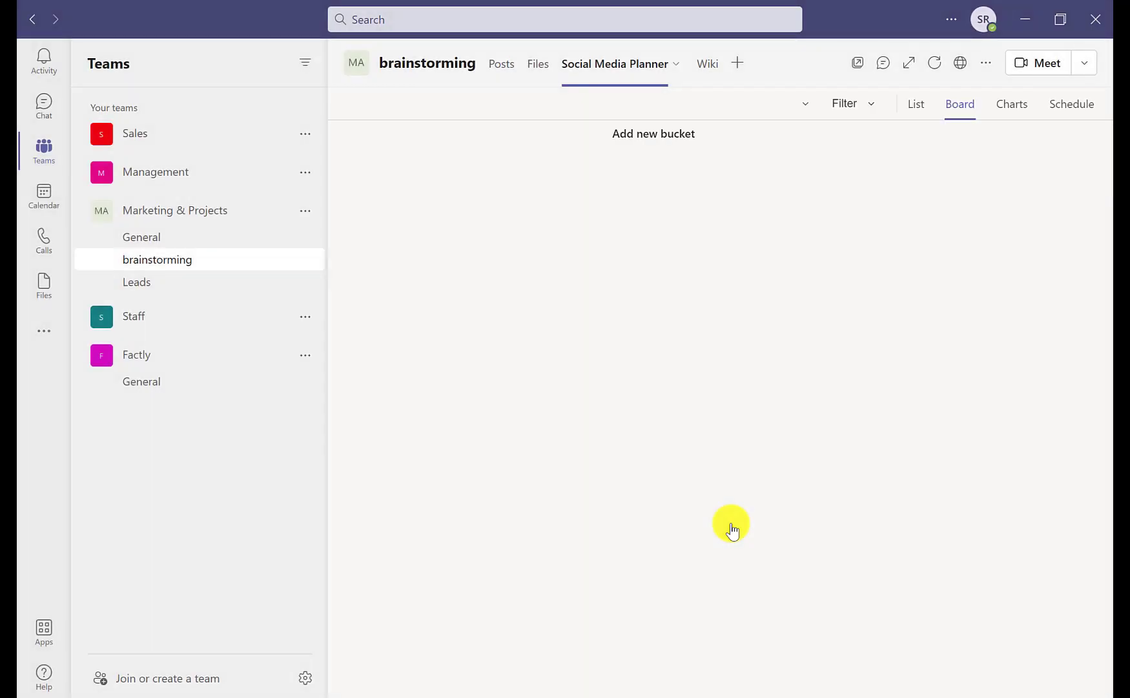
Step: Create a Facebook Ads task due 22 December and assign it to a teammate
left_click(428, 188)
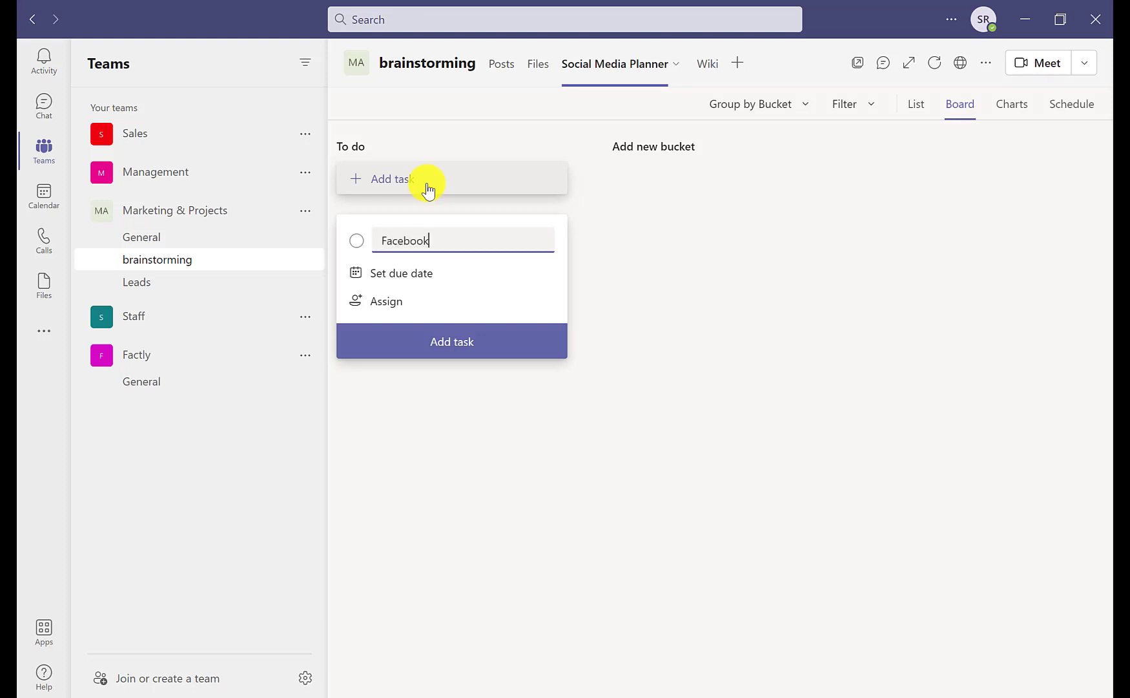
left_click(375, 272)
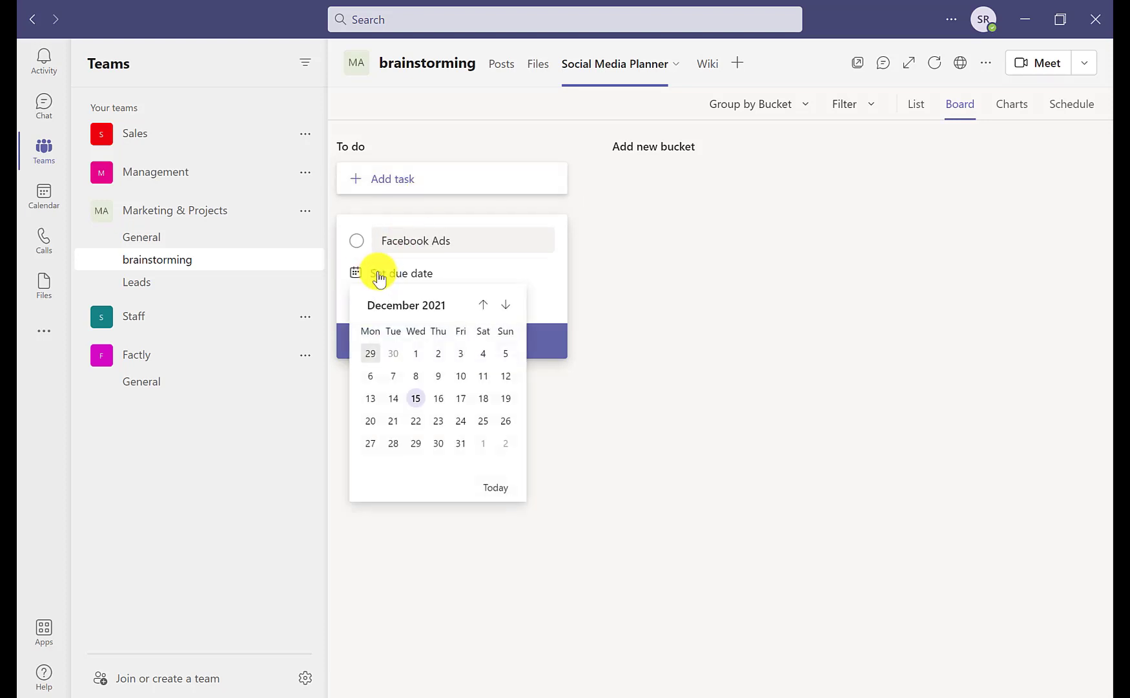
left_click(415, 421)
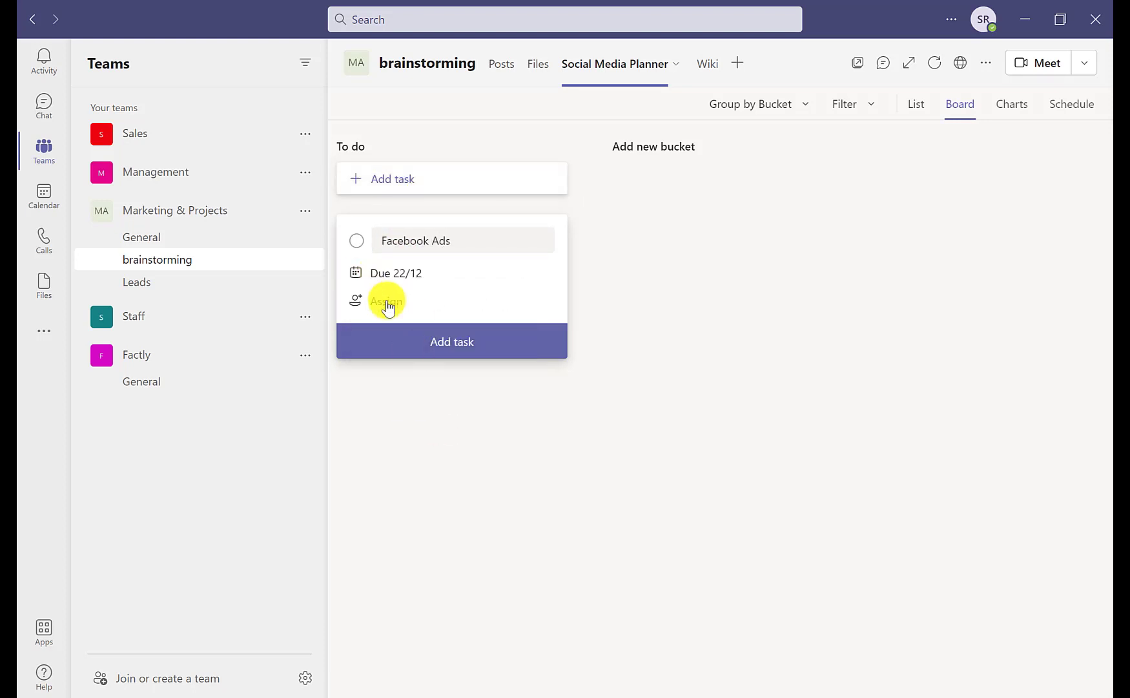
left_click(384, 302)
left_click(403, 437)
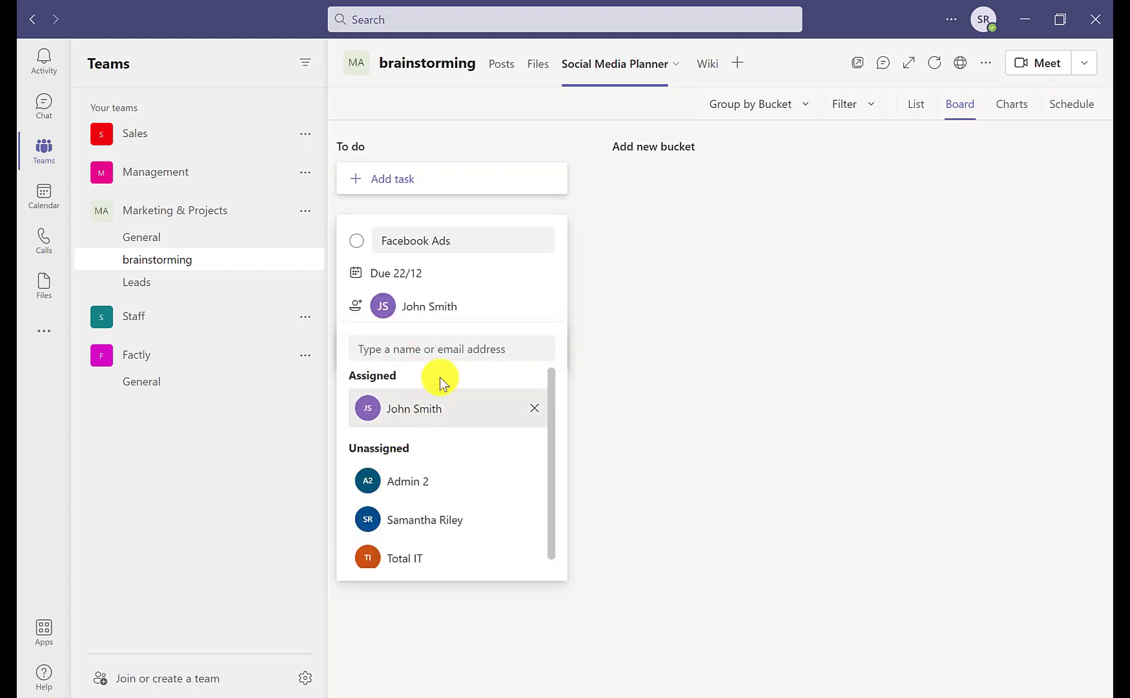
left_click(523, 313)
left_click(458, 354)
Step: Add a Facebook bucket holding the Facebook Ads card, plus a LinkedIn bucket
left_click(665, 146)
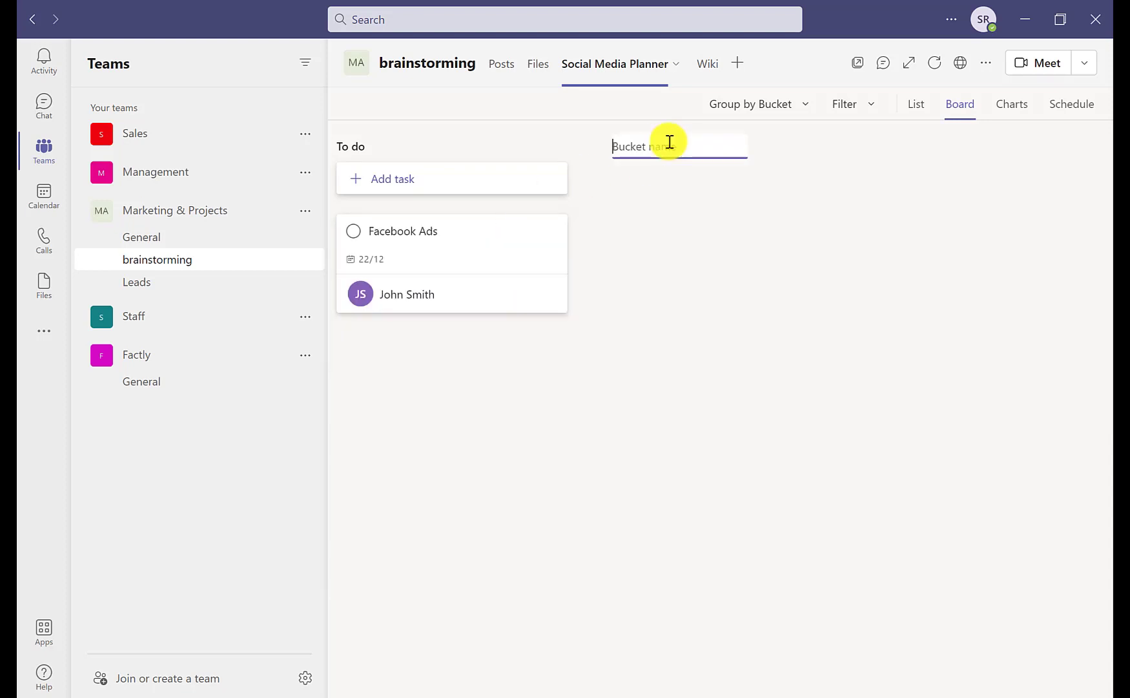
type("Facebook")
key("Return")
left_click_drag(488, 251, 691, 251)
left_click(929, 151)
type("Linked")
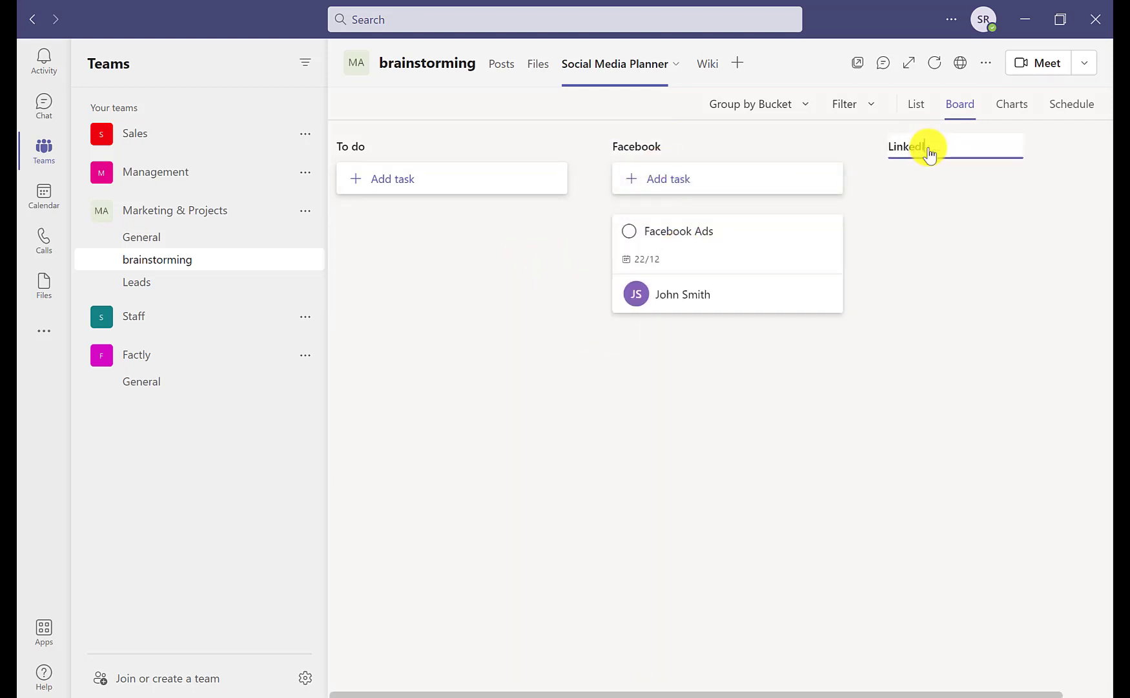
type("In")
key("Return")
Step: Add an assigned 'LinkedIn channel research' task due 22 December, then return to brainstorming posts
left_click(607, 182)
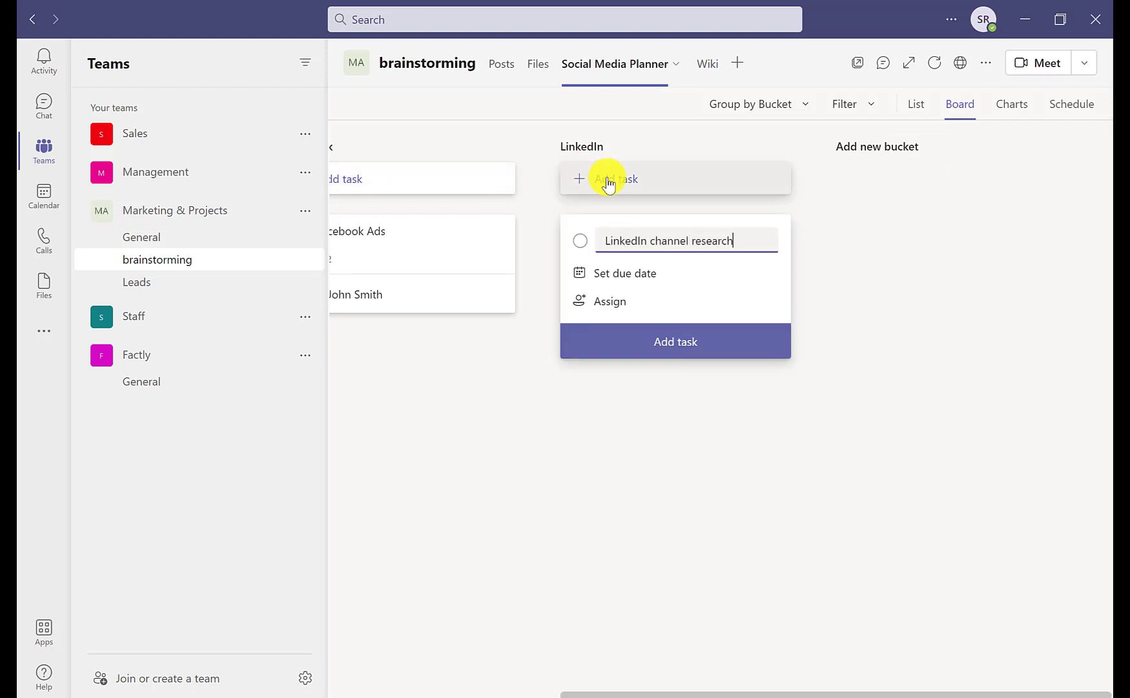
type("LinkedIn channel research")
left_click(607, 272)
left_click(637, 421)
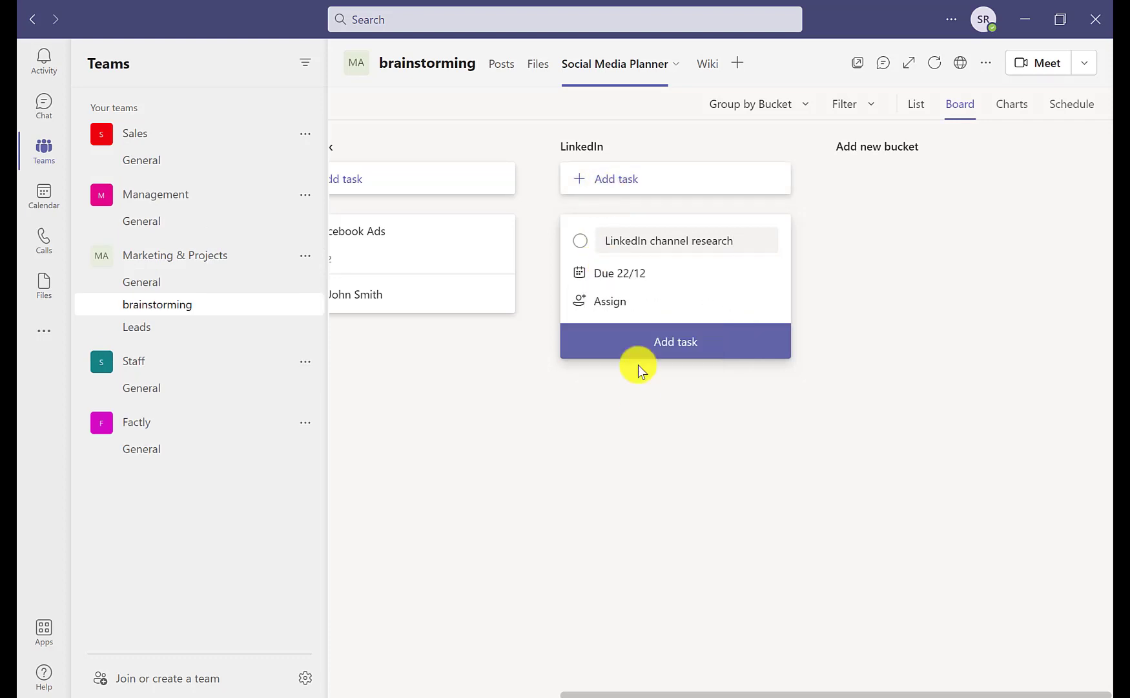
left_click(610, 301)
left_click(630, 411)
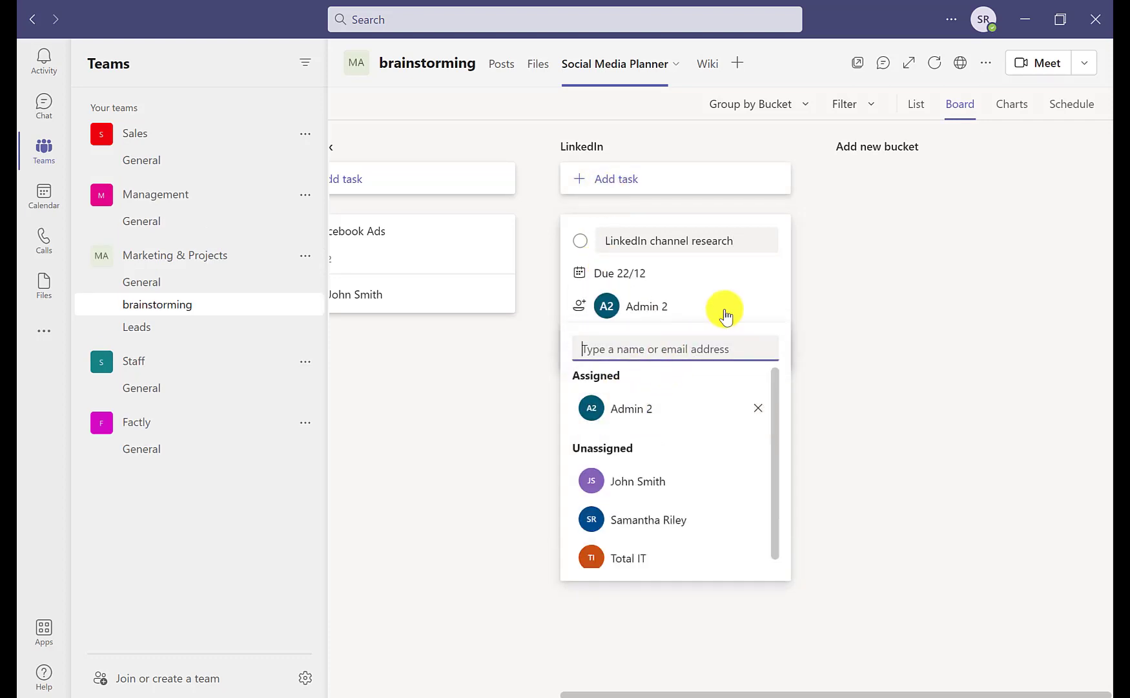
left_click(725, 315)
left_click(669, 353)
left_click(878, 373)
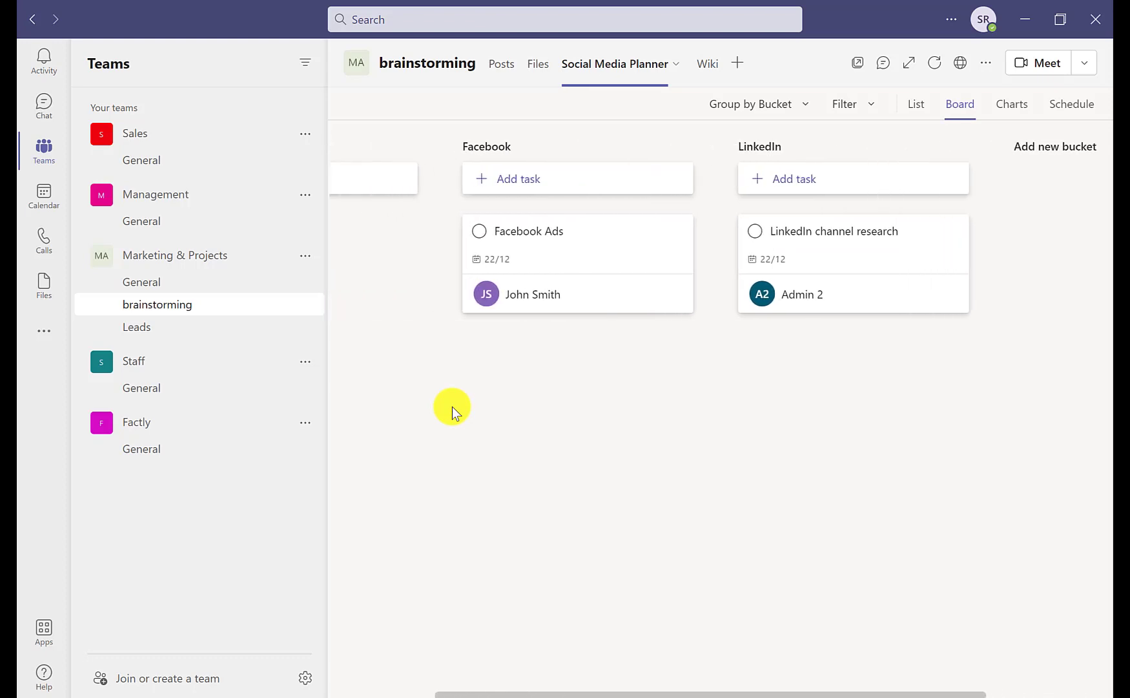
left_click(196, 310)
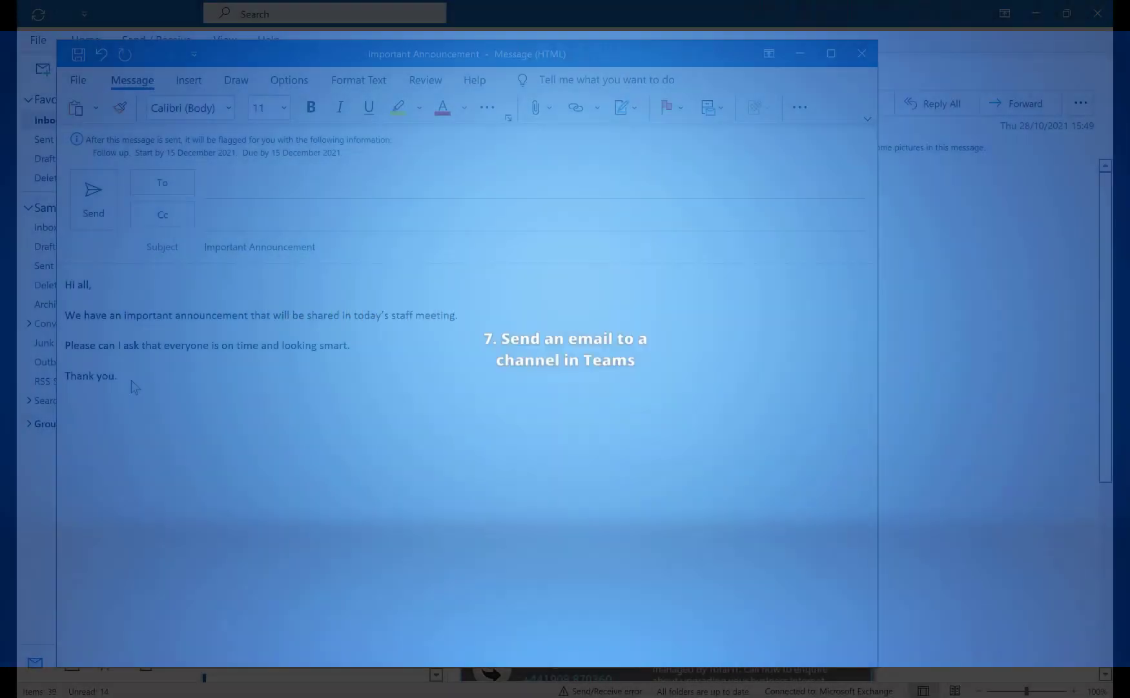
Step: Sign the email with the sender's name on a new line after 'Thank you'
key("BackSpace")
key("Return")
type("Samantha Riley")
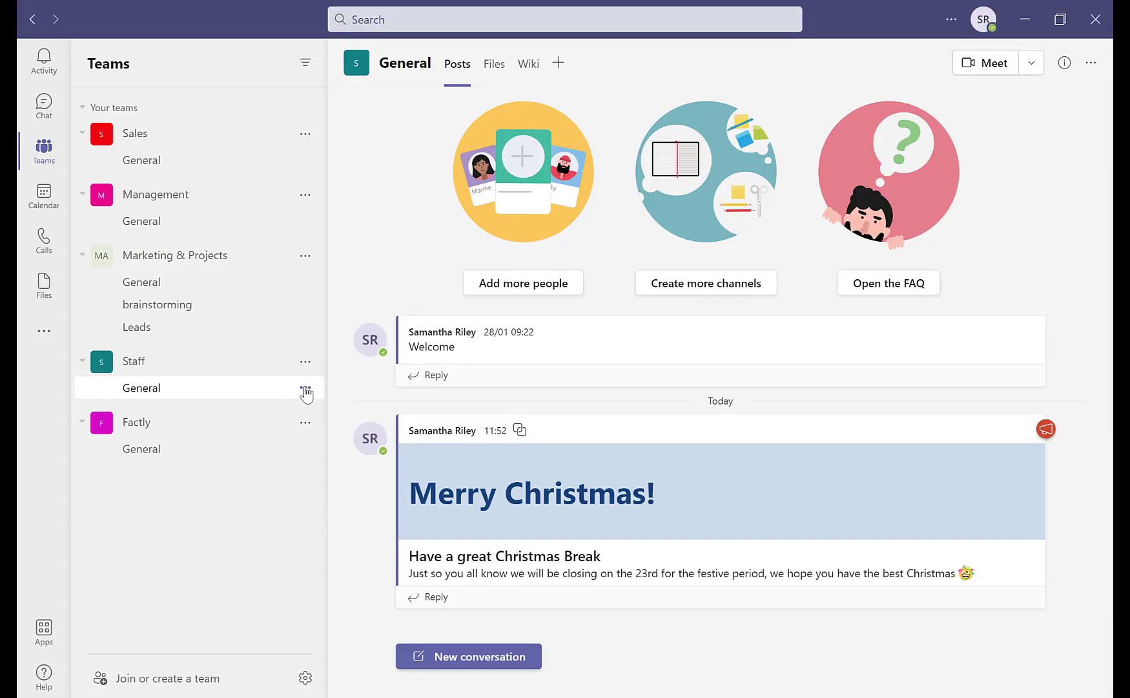
Step: Copy the Staff team's General channel email address from its channel options
left_click(305, 388)
left_click(372, 508)
left_click(736, 414)
Step: Address the Important Announcement email to General - Staff using the pasted address, and send it
left_click(734, 663)
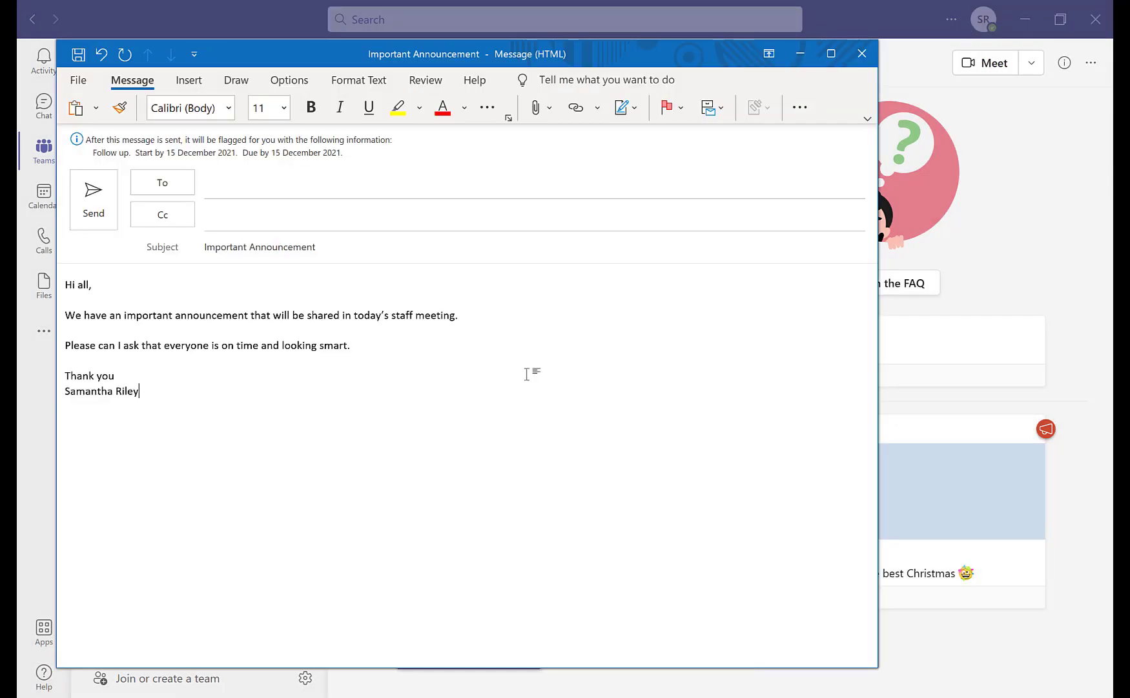
key("ctrl+v")
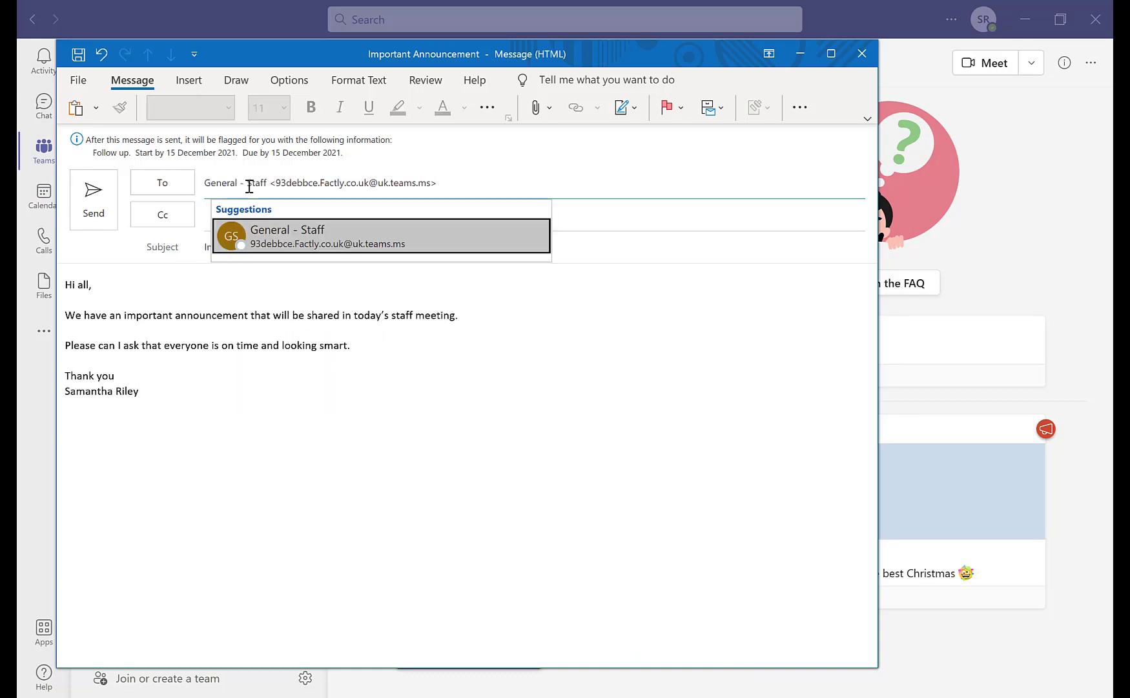
left_click(263, 239)
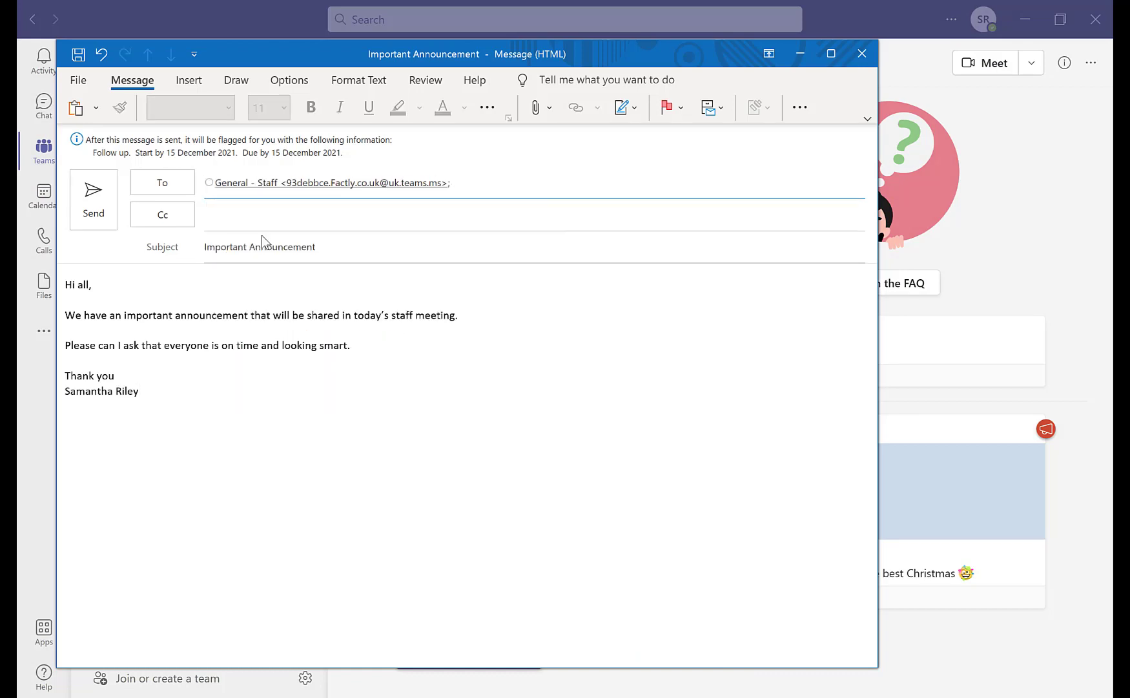
left_click(91, 200)
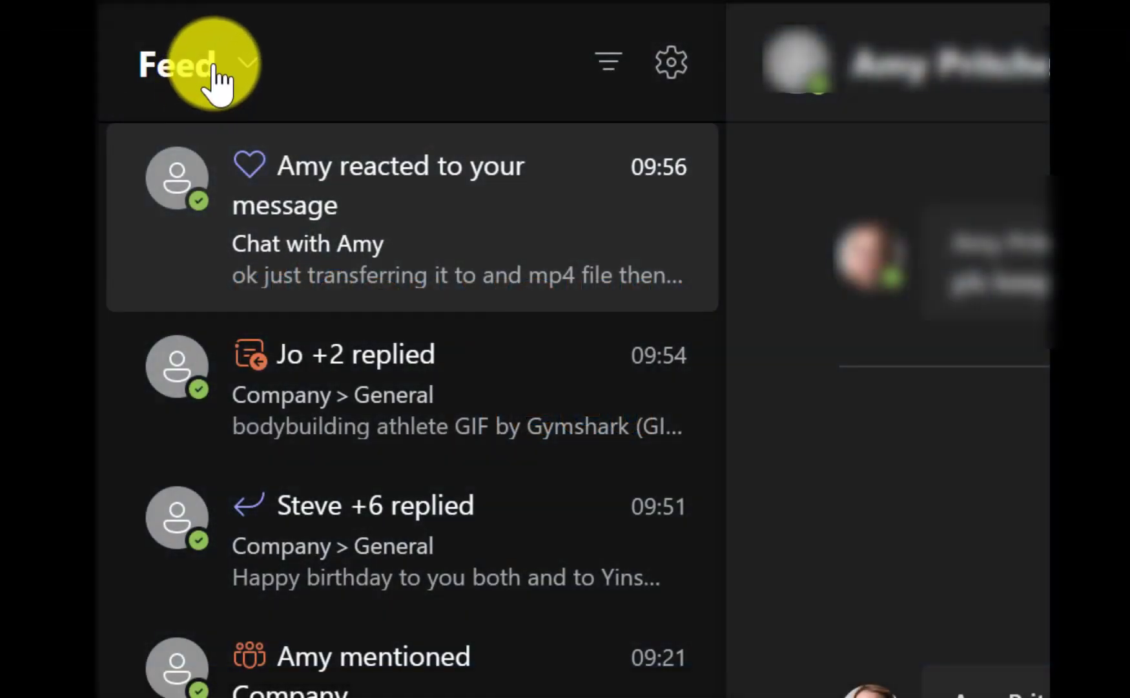
left_click(213, 64)
left_click(210, 78)
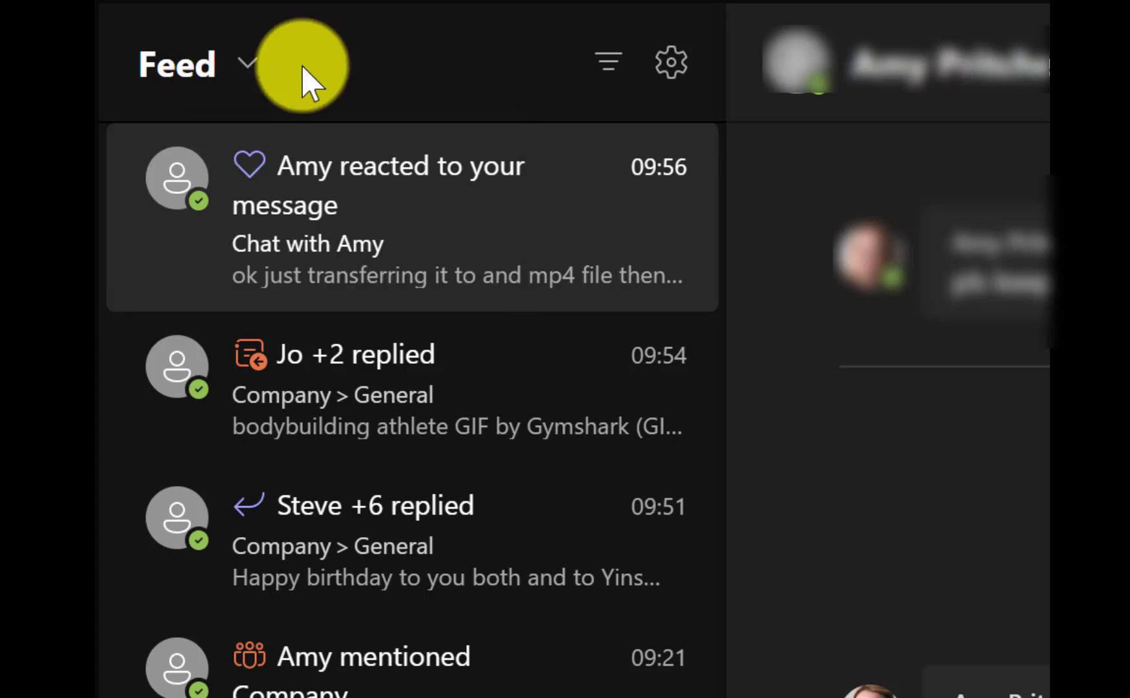
left_click(592, 68)
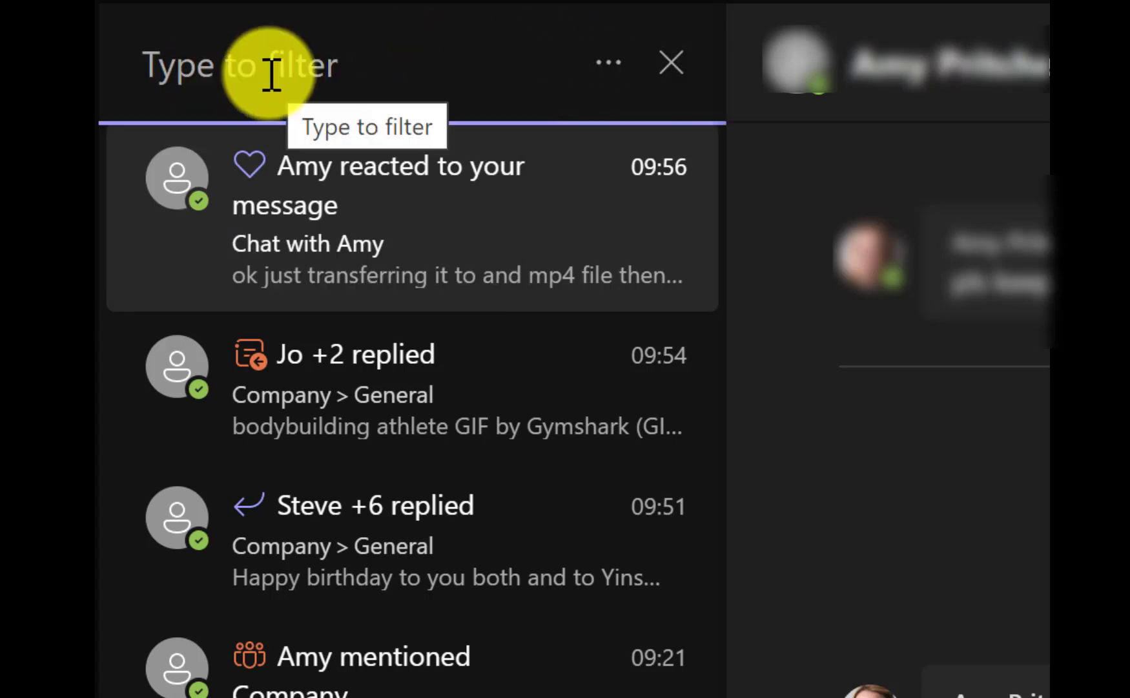
type("christma")
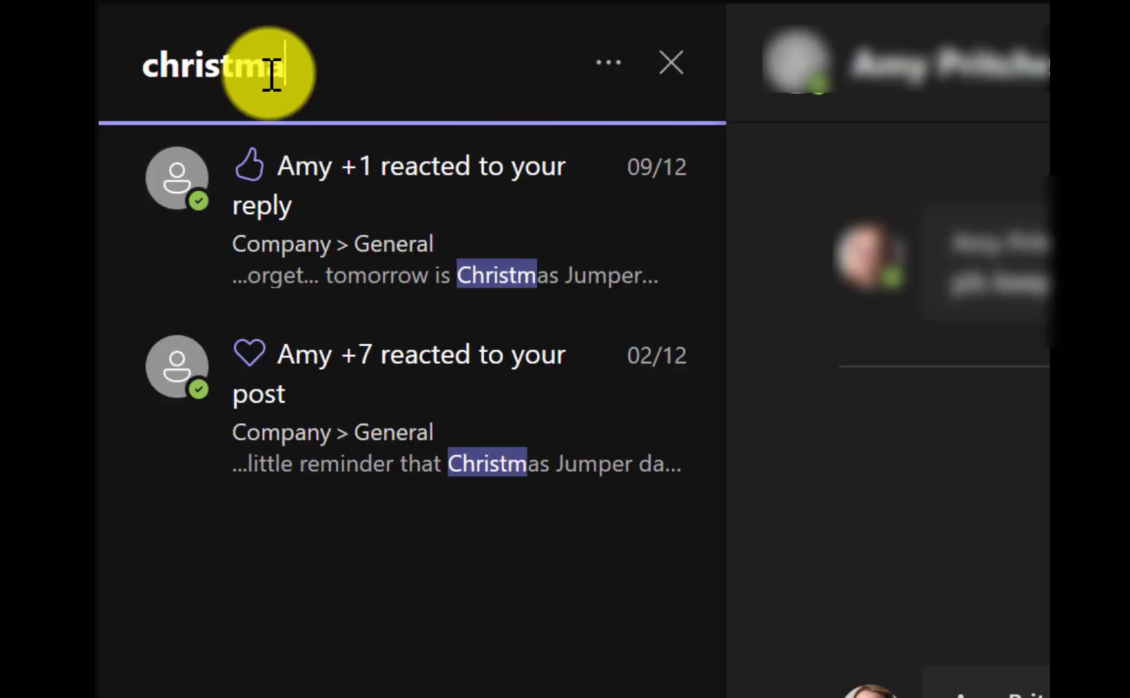
type("s jumper")
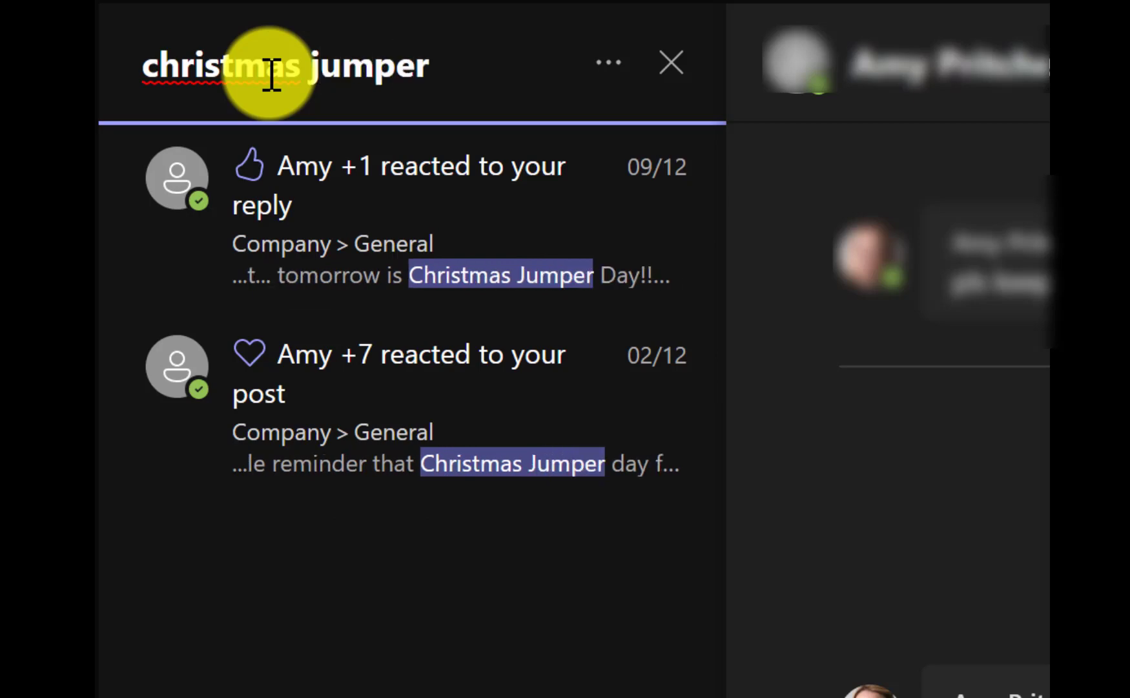
left_click(672, 62)
left_click(609, 65)
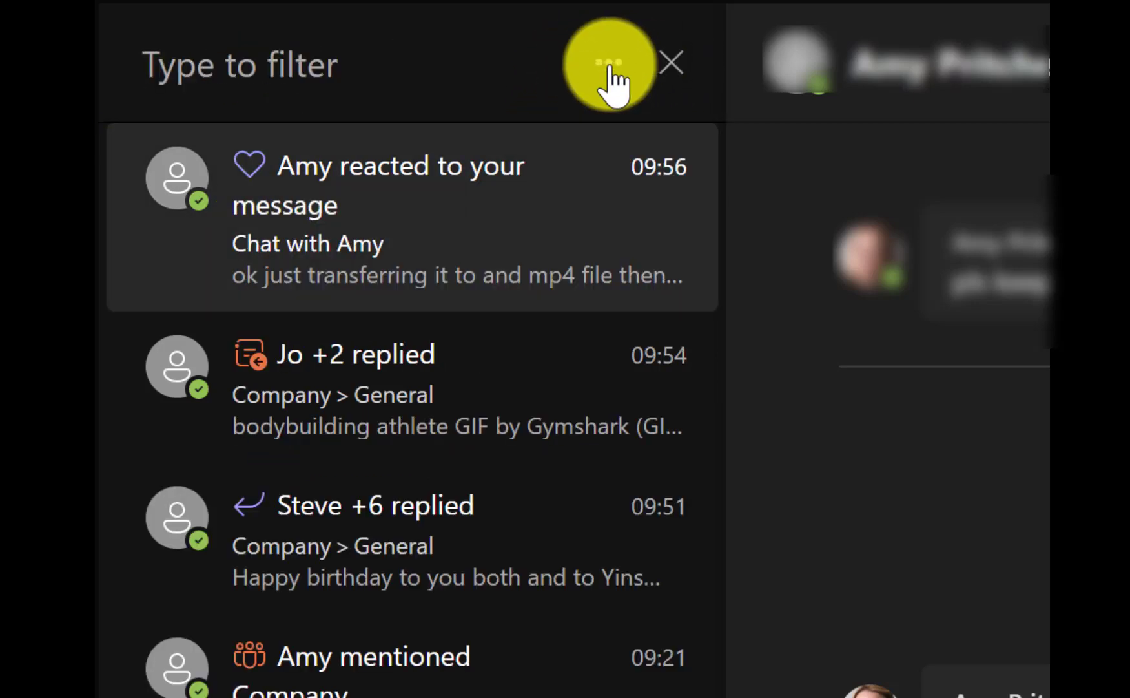
left_click(609, 65)
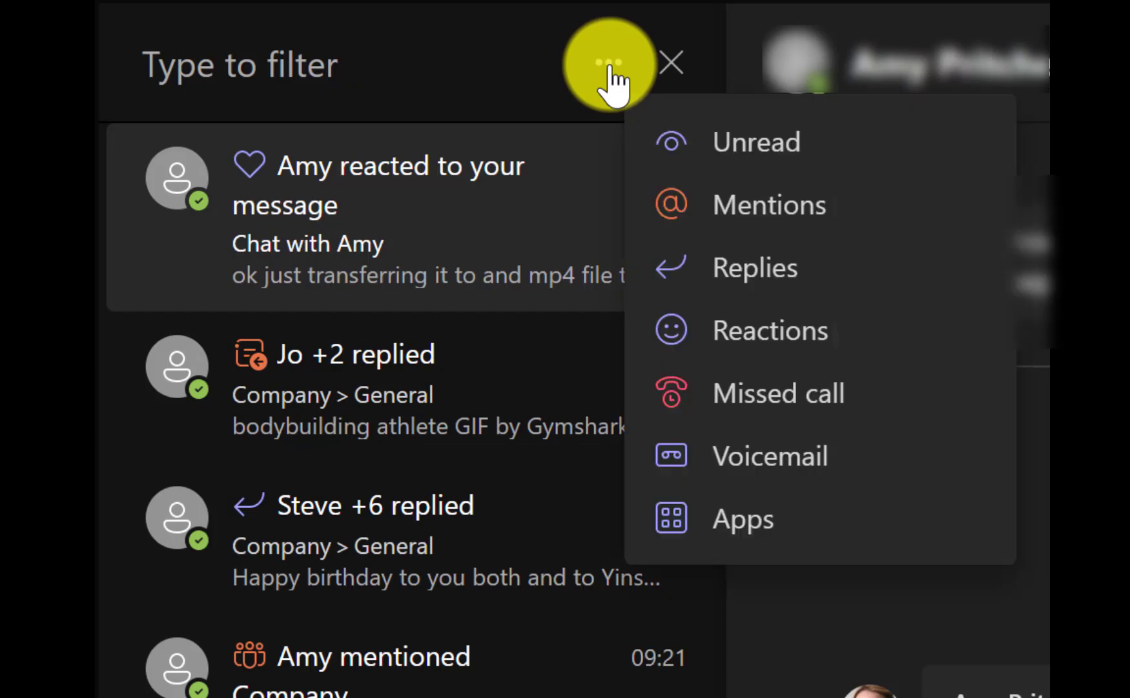
left_click(709, 329)
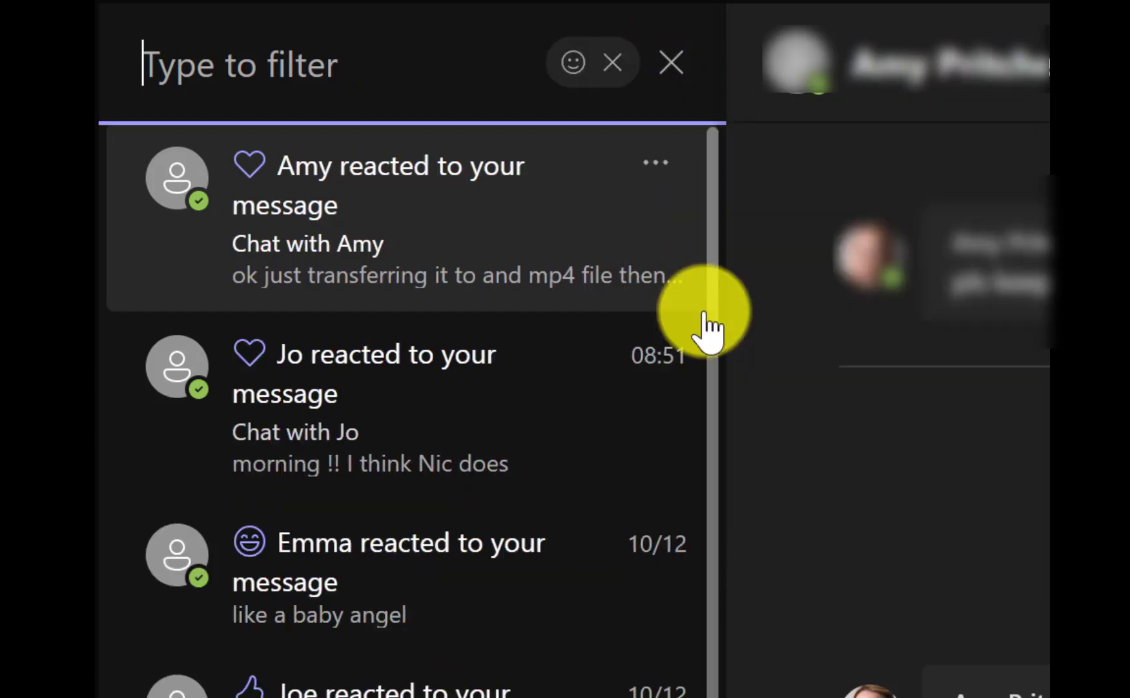
left_click(607, 62)
left_click(612, 77)
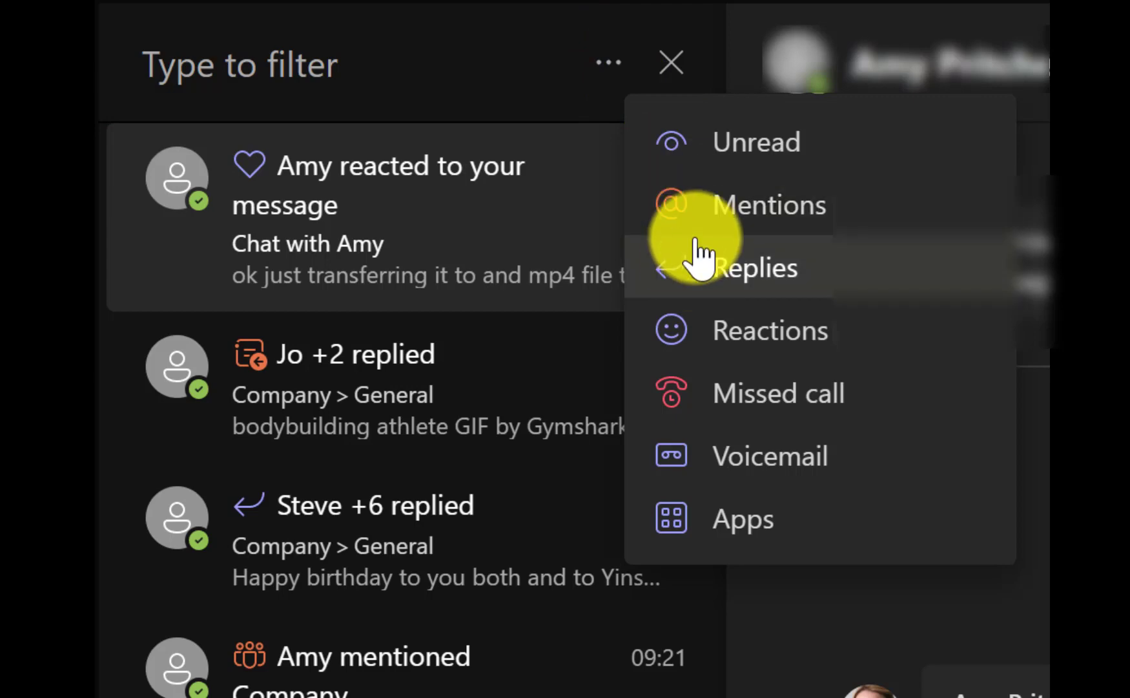
left_click(691, 223)
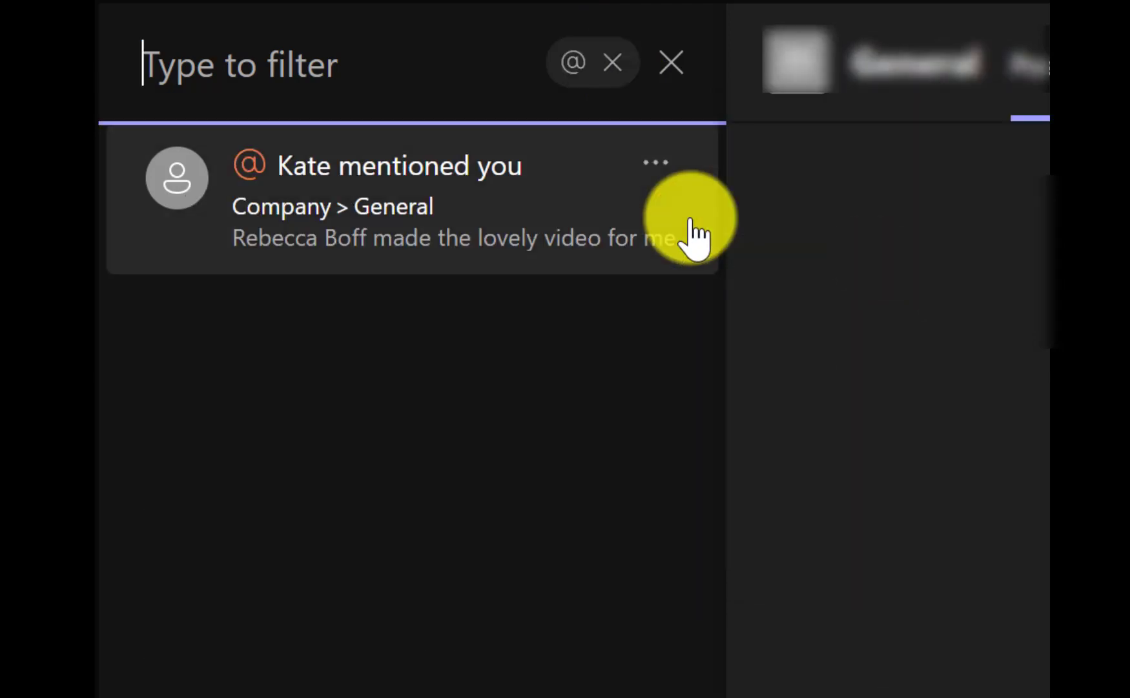
left_click(613, 63)
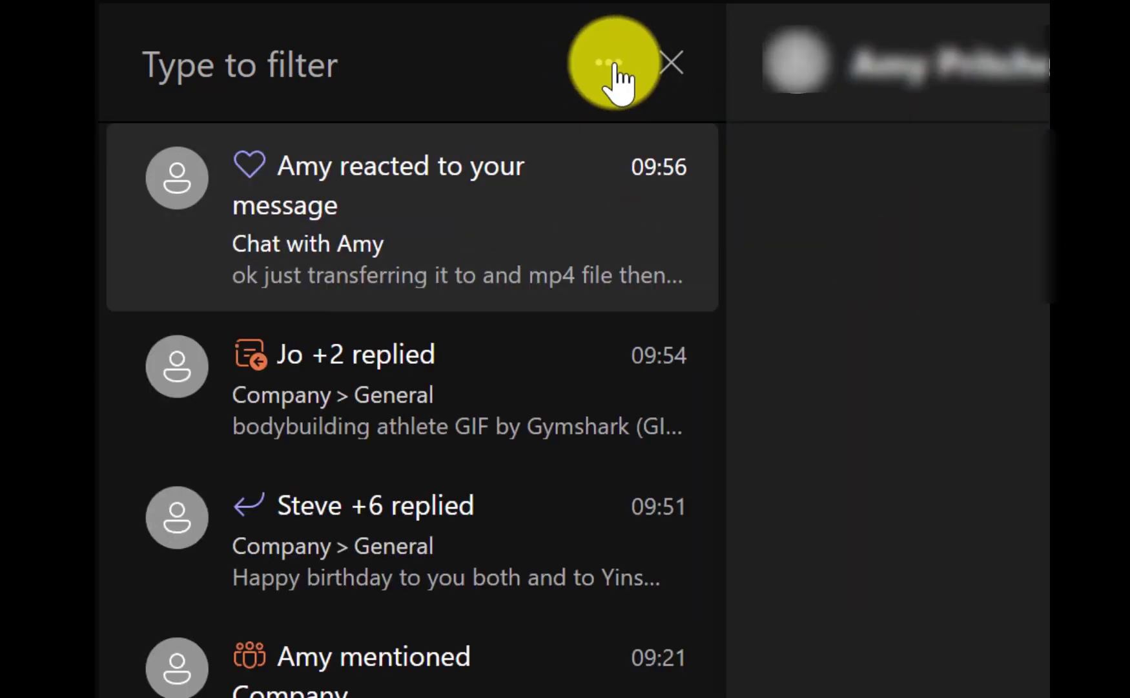
left_click(613, 68)
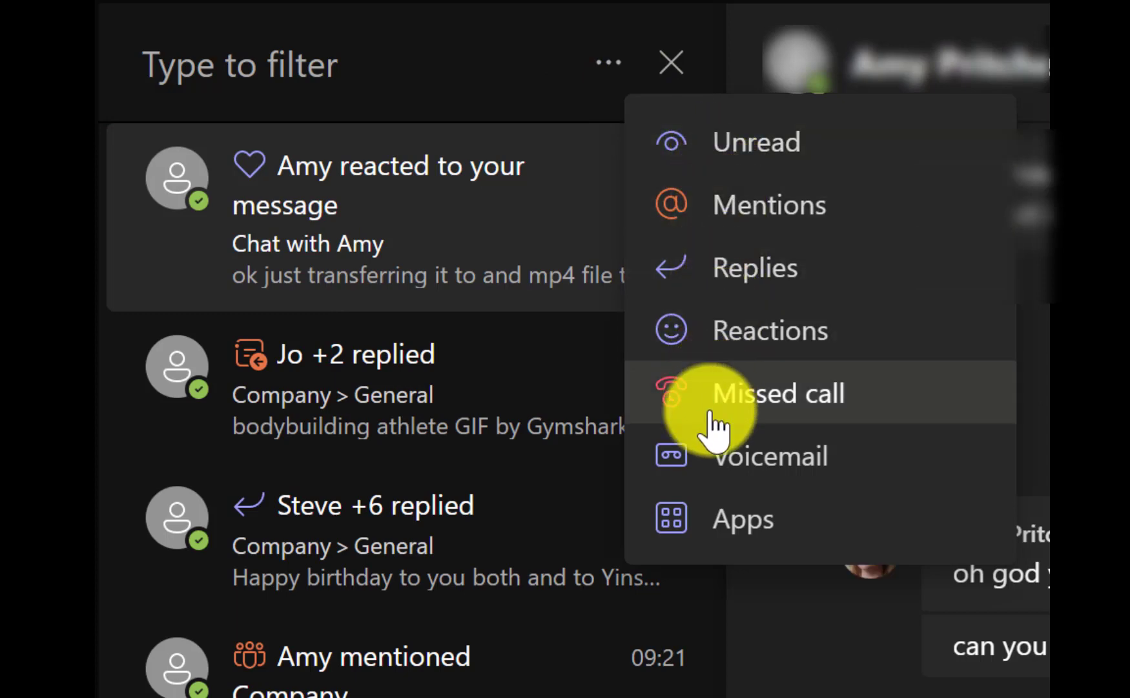
left_click(704, 158)
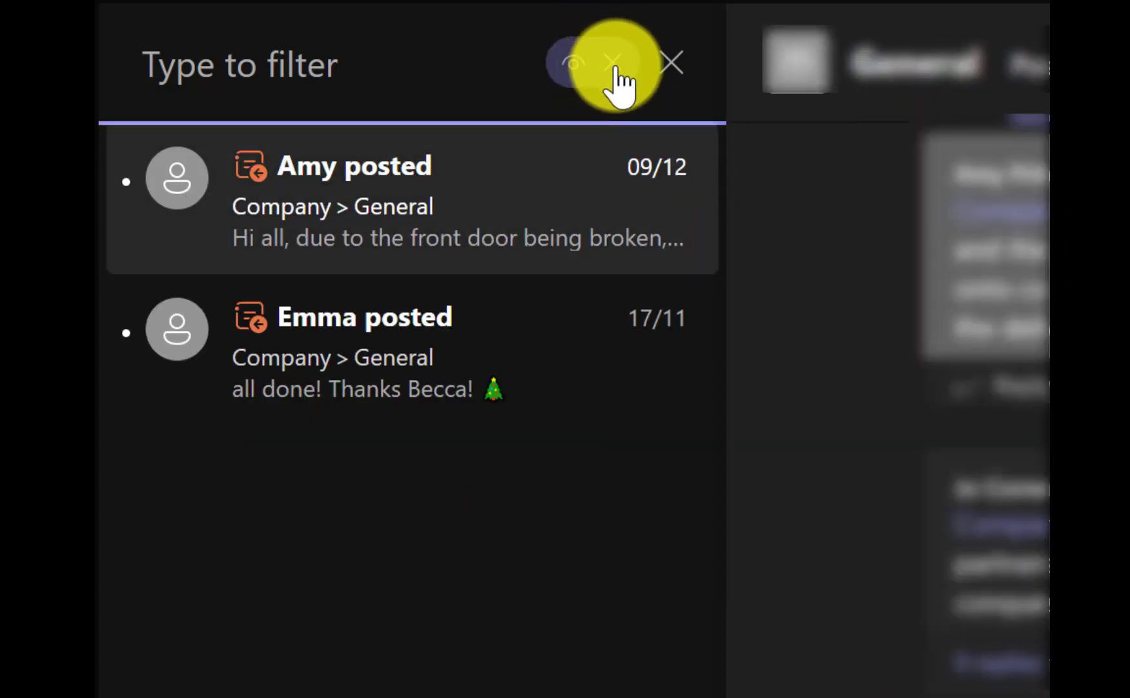
left_click(614, 64)
left_click(611, 64)
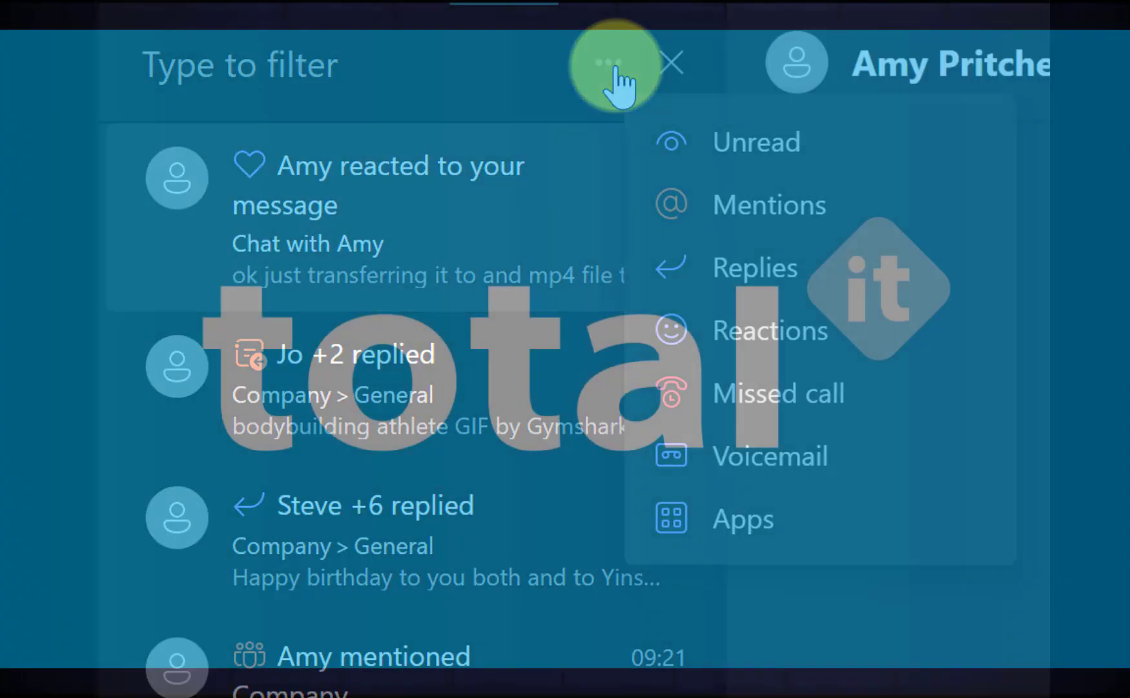